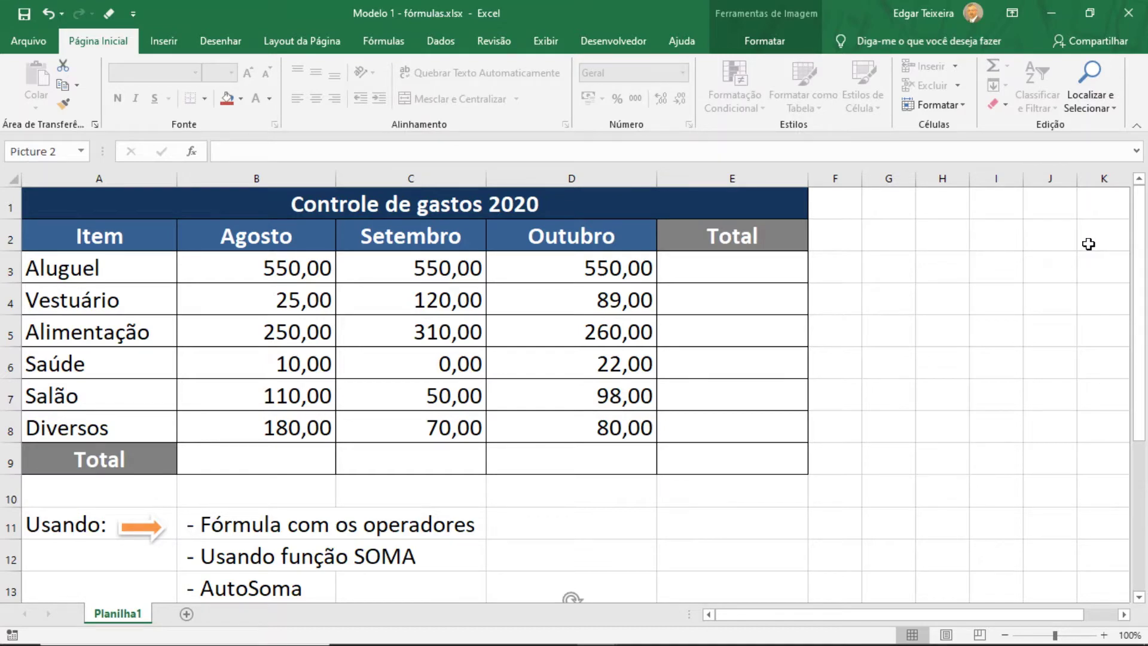
Examine the expense table's month columns, the Aluguel row, and the cells meant for the row and column totals
left_click(277, 170)
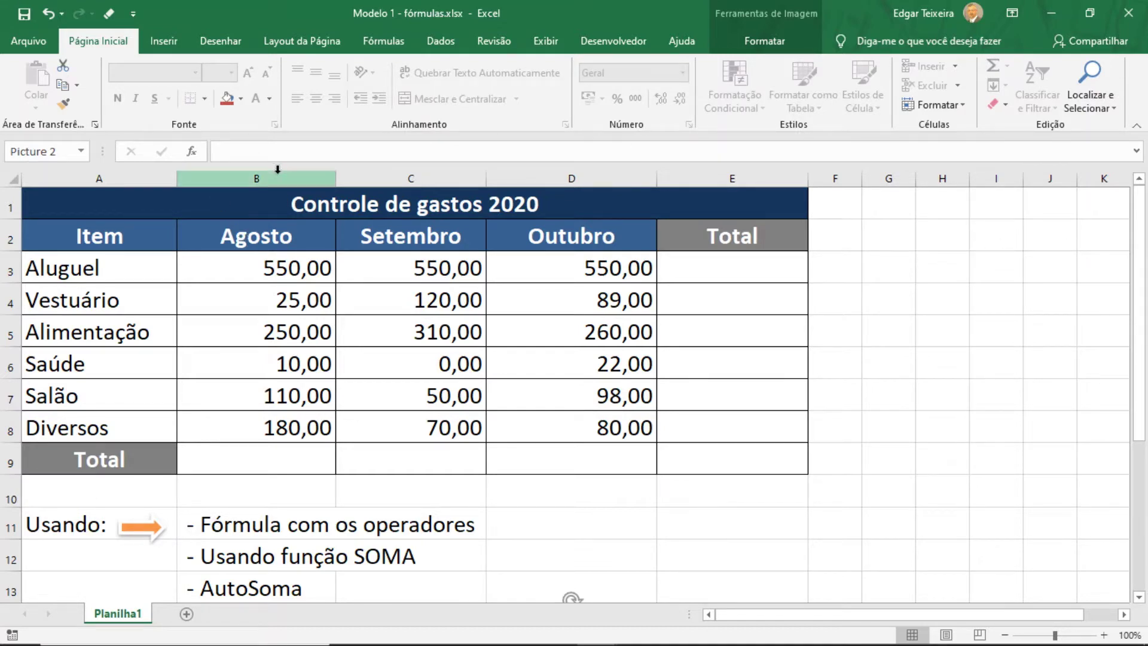
left_click_drag(277, 169, 522, 165)
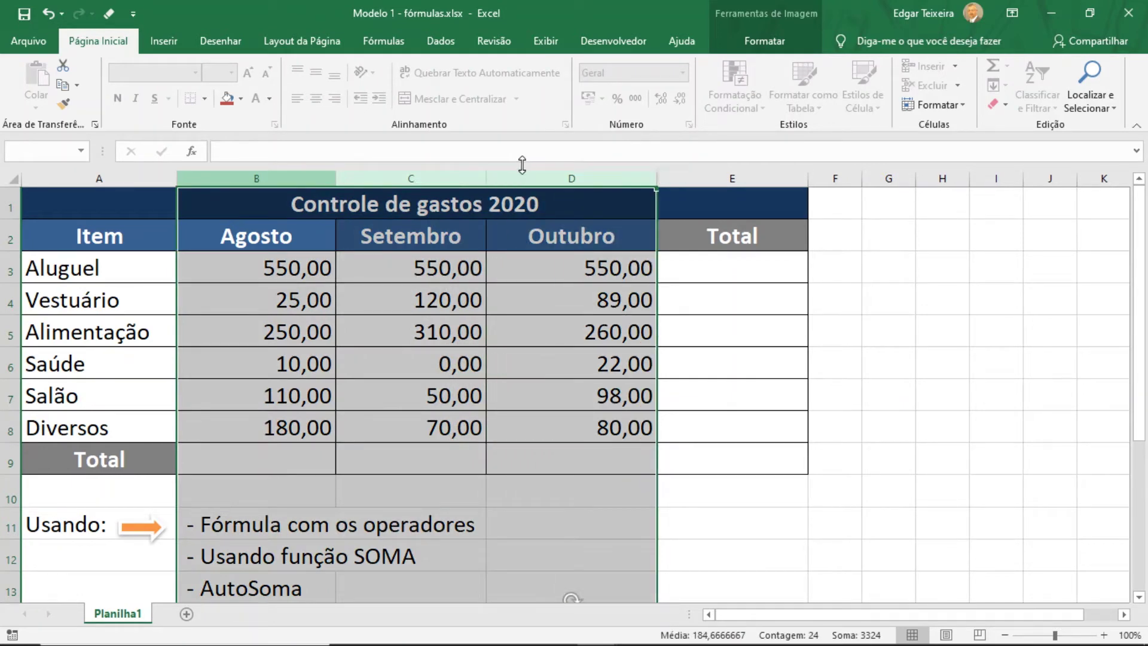
left_click(694, 266)
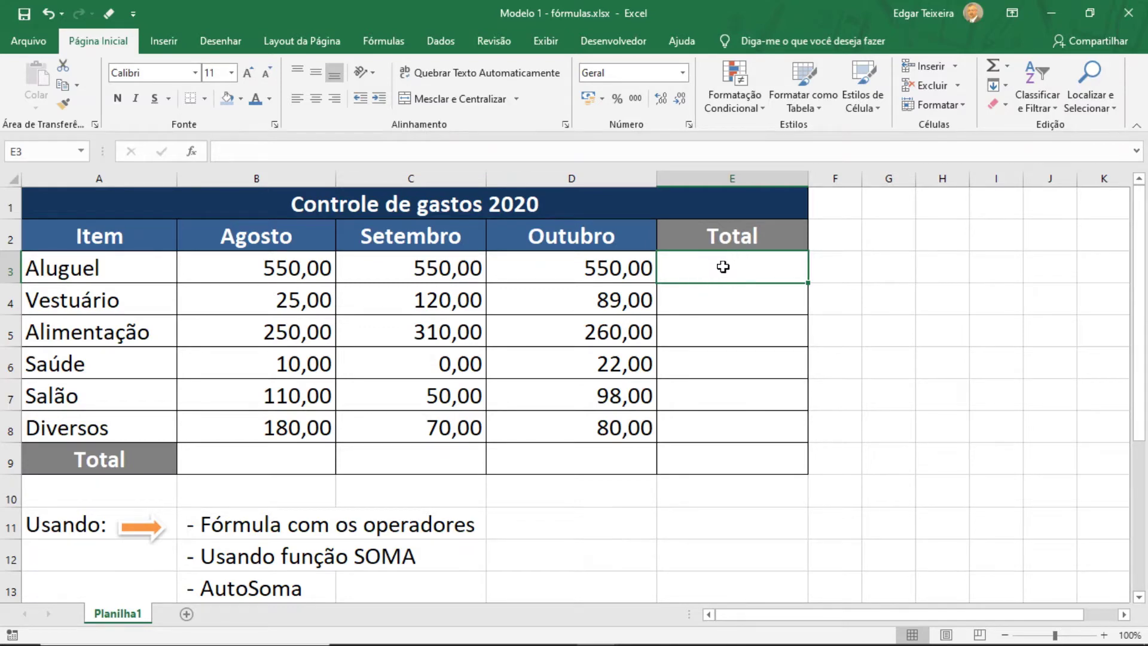
left_click_drag(257, 269, 661, 263)
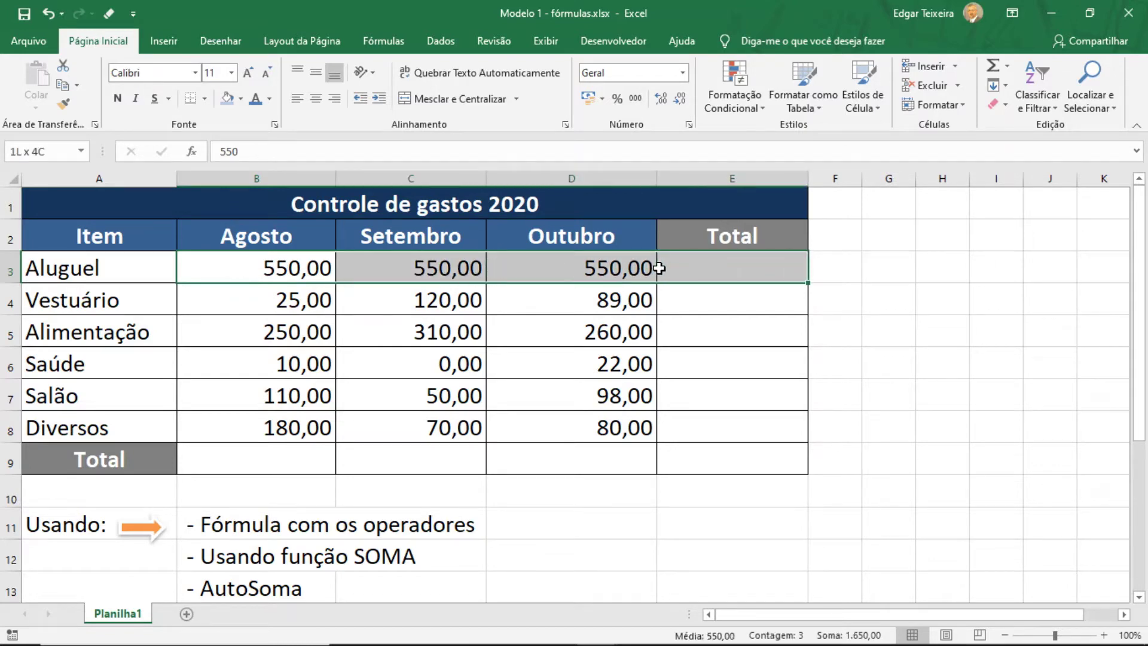
left_click(130, 265)
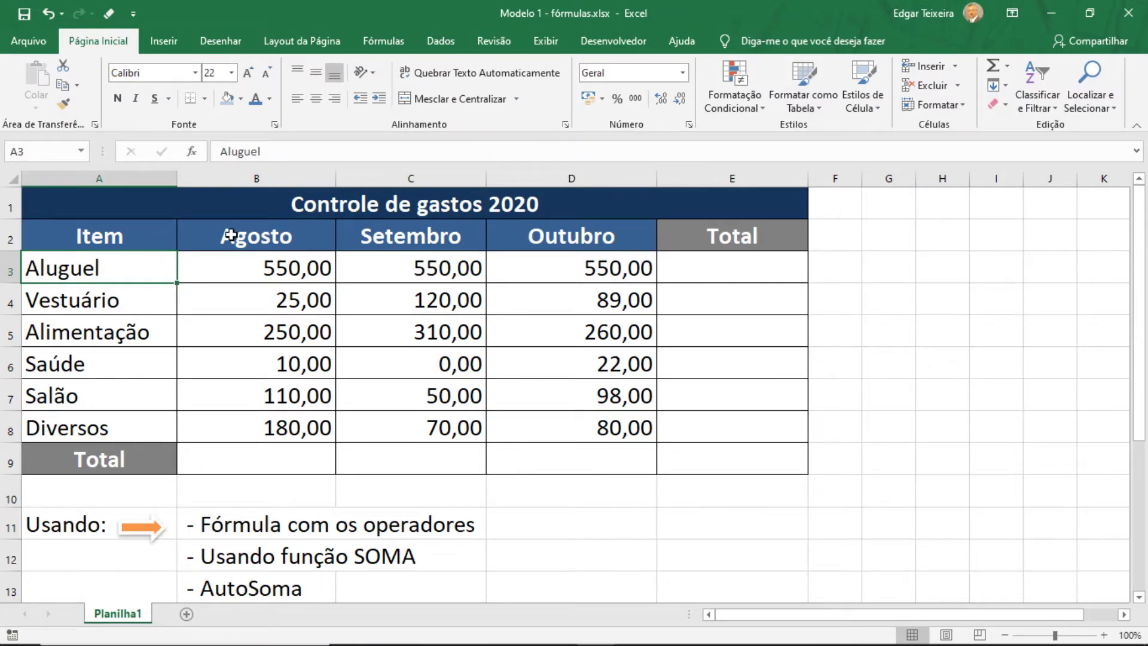
left_click(230, 264)
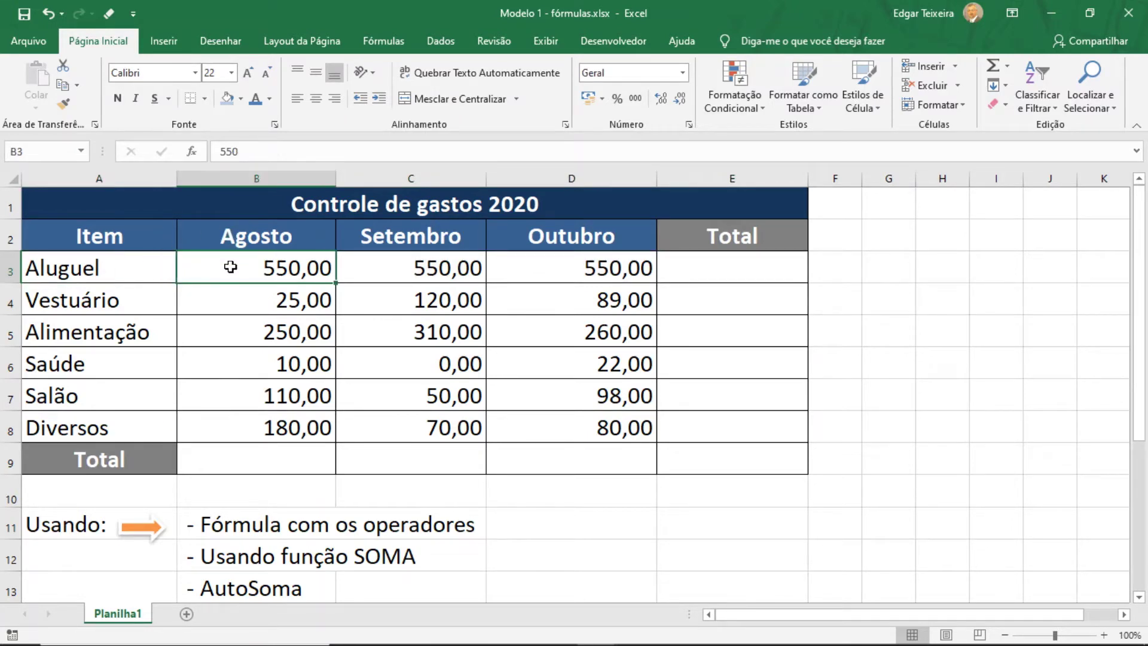
left_click_drag(231, 276, 231, 422)
left_click(216, 462)
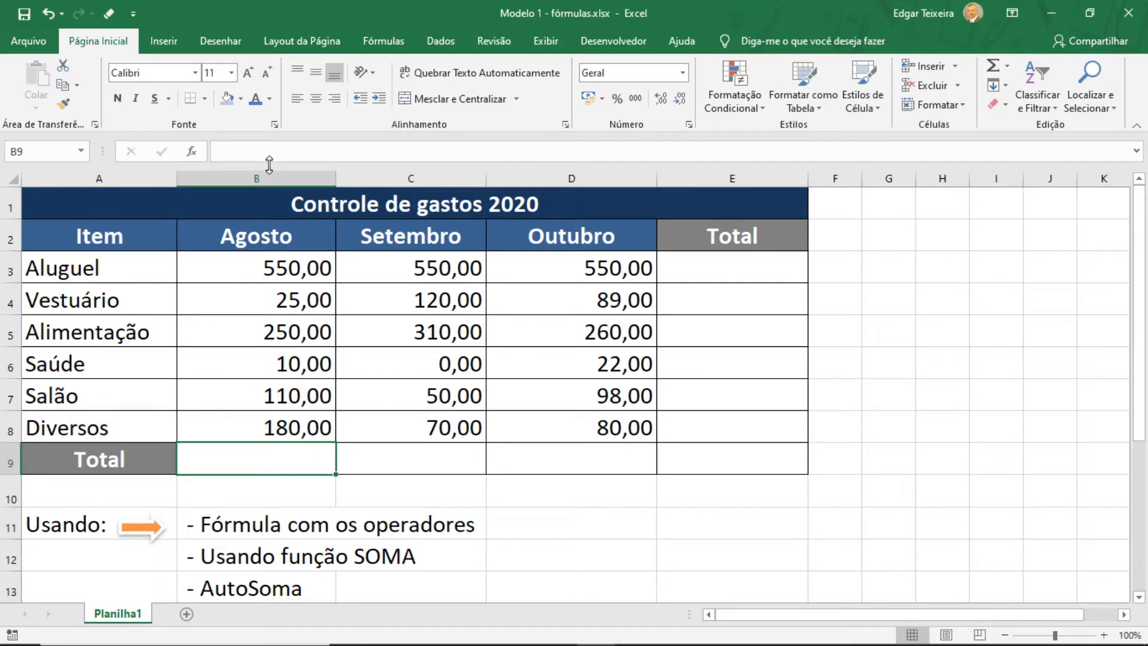
Examine the cell addresses of the August expenses and the arithmetic operator reference table below the expense sheet
left_click(260, 269)
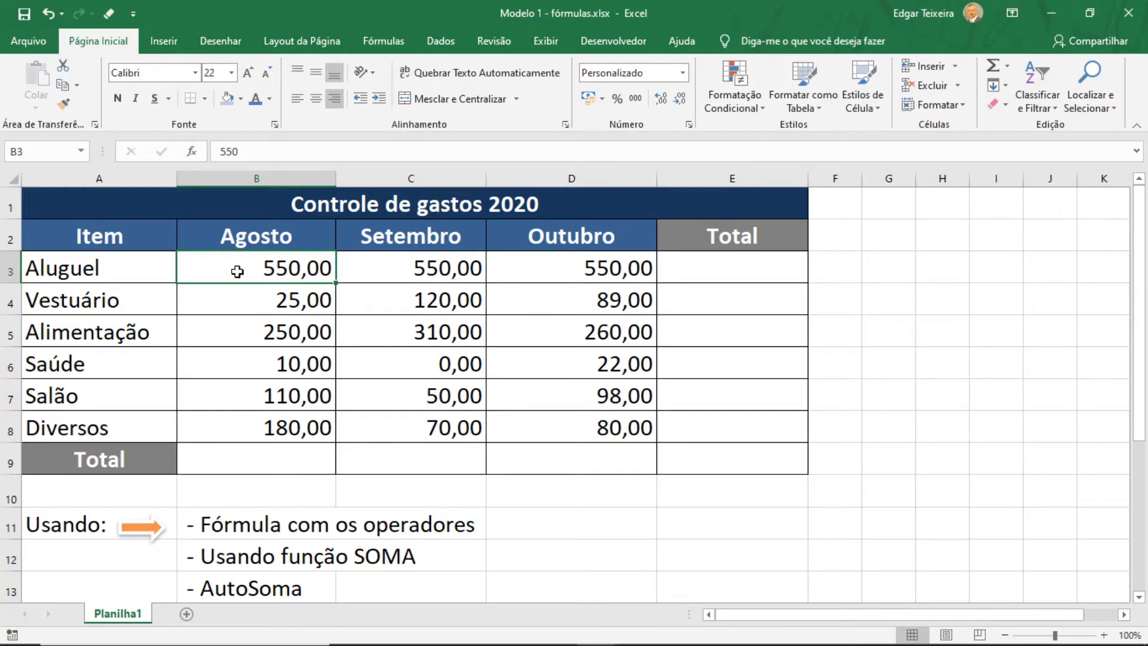
left_click(35, 152)
left_click(47, 151)
left_click(306, 268)
left_click(410, 458)
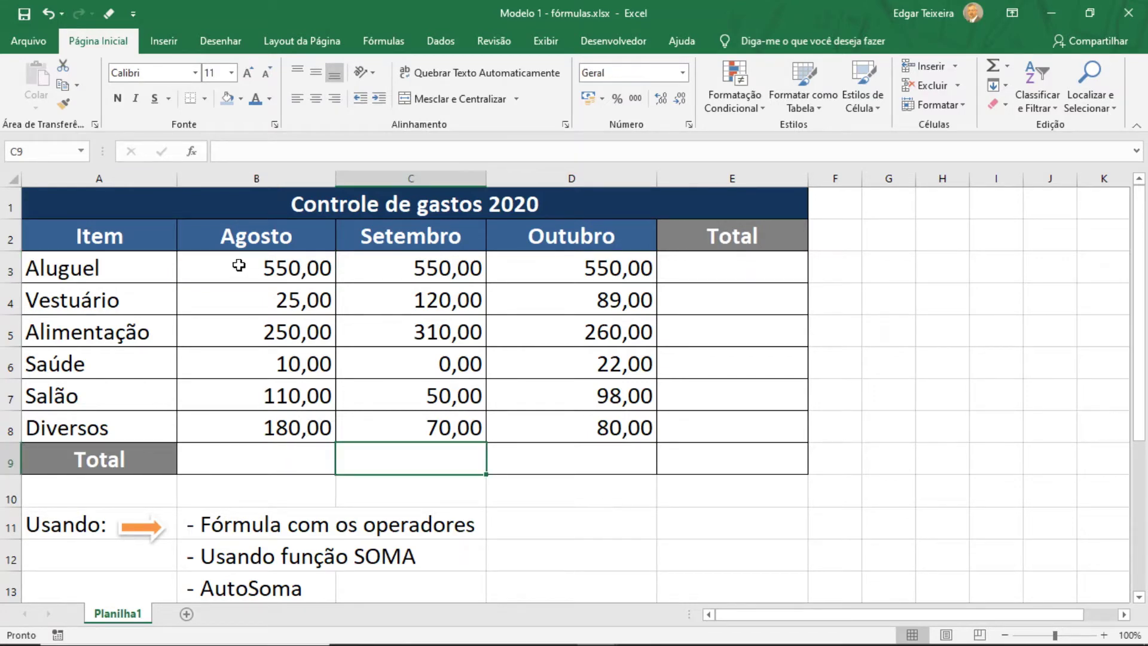
left_click_drag(236, 263, 238, 424)
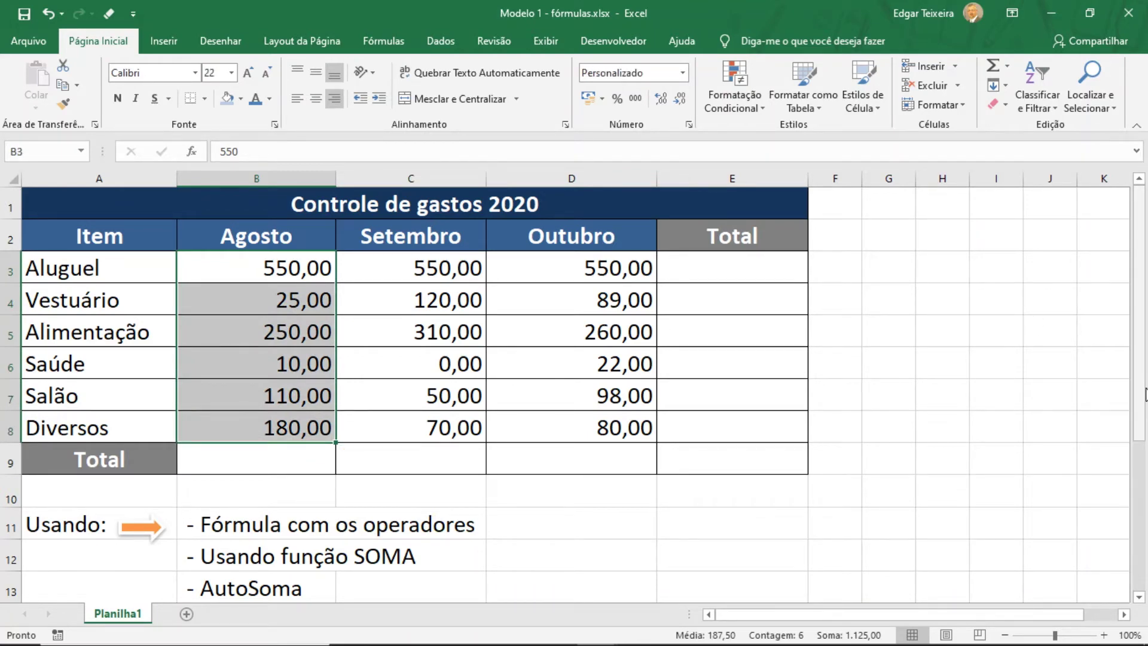
left_click_drag(1144, 395, 1143, 541)
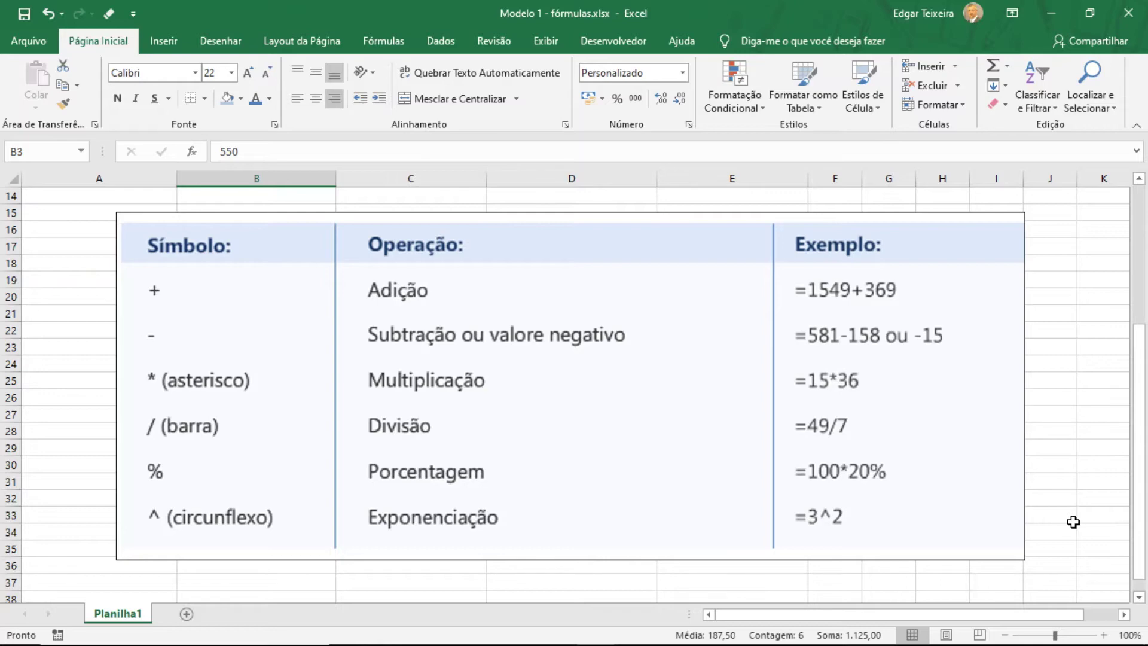
left_click_drag(1137, 520, 1134, 212)
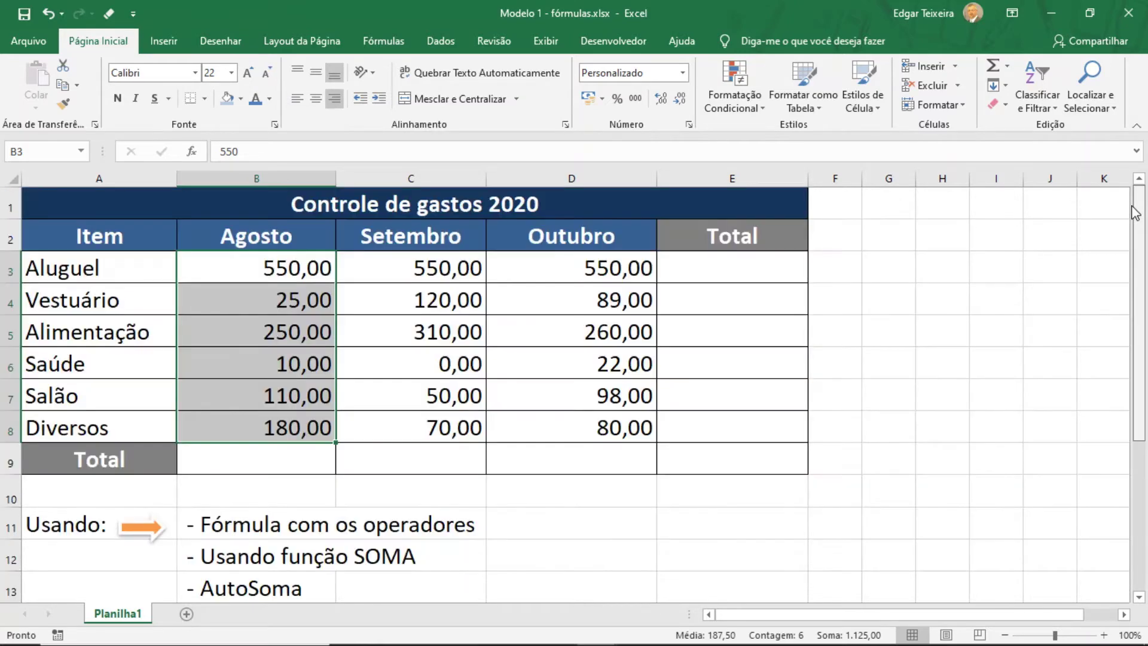
Enter the formula =b3+b4+b5+b6+b7+b8 in cell B9 to total the August expenses
left_click(252, 454)
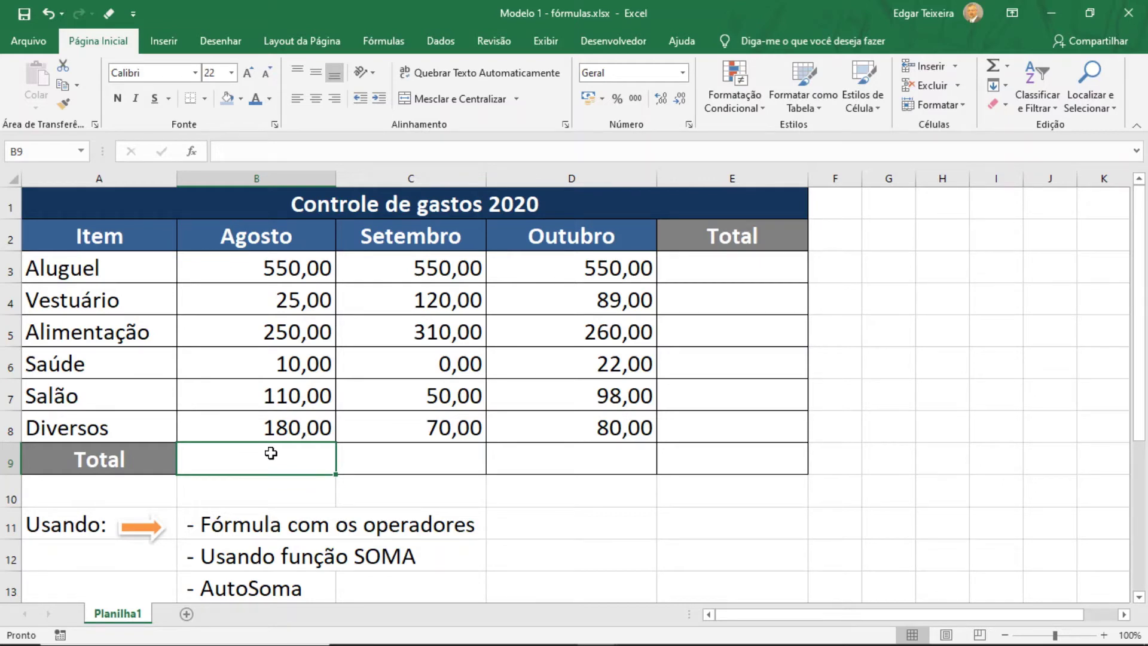
type("=")
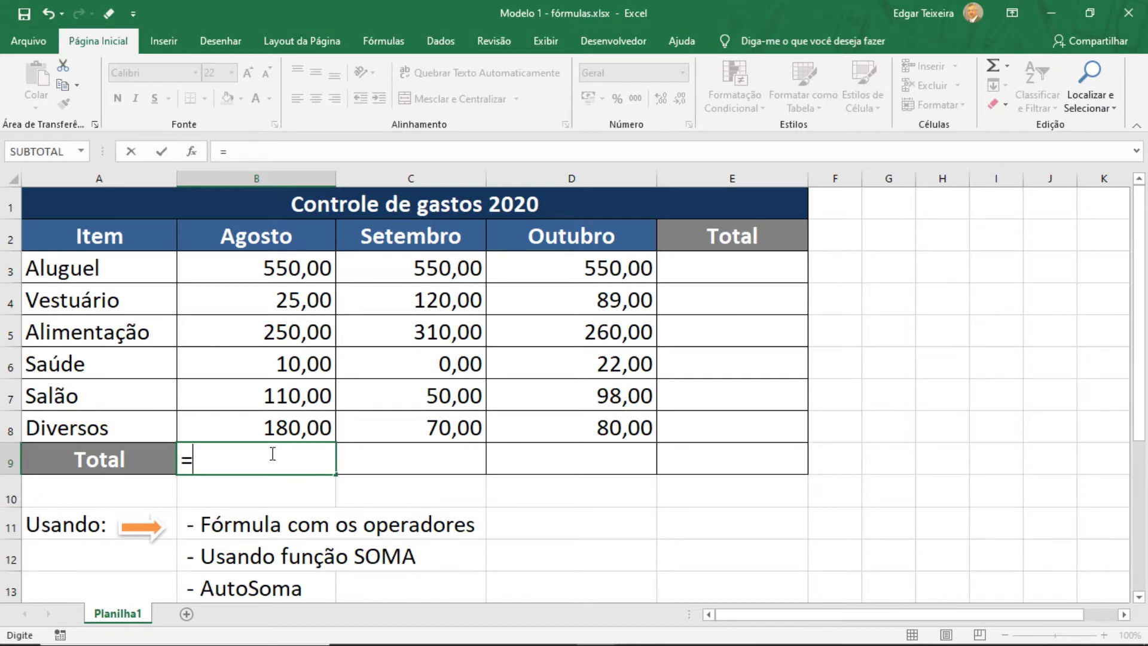
type("b3")
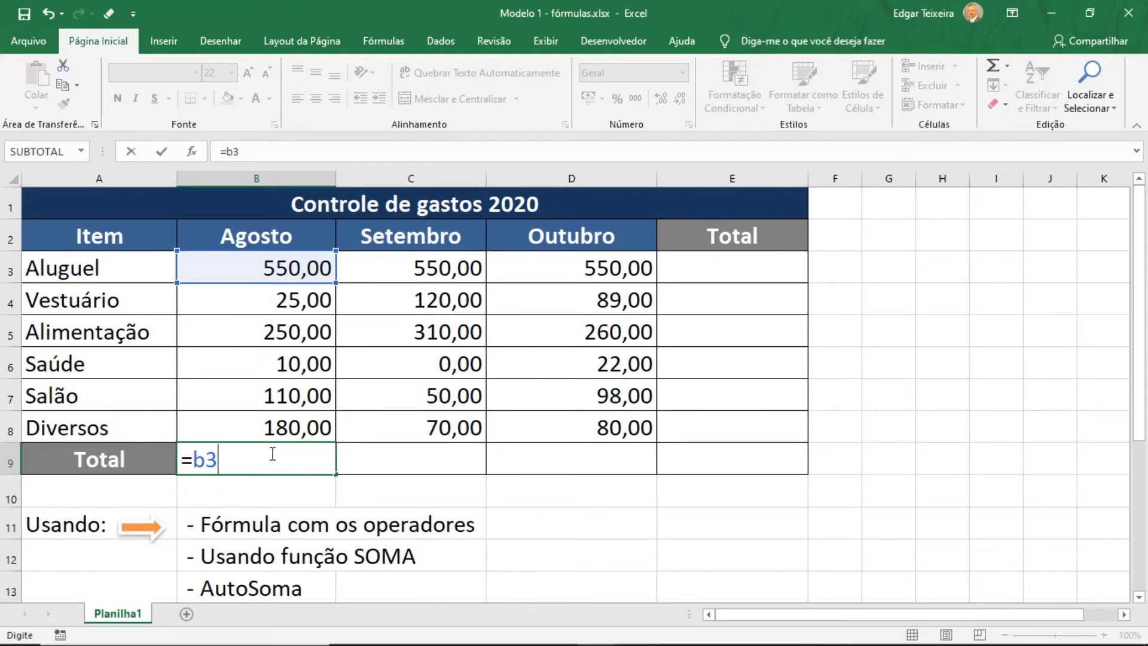
type("+b4+")
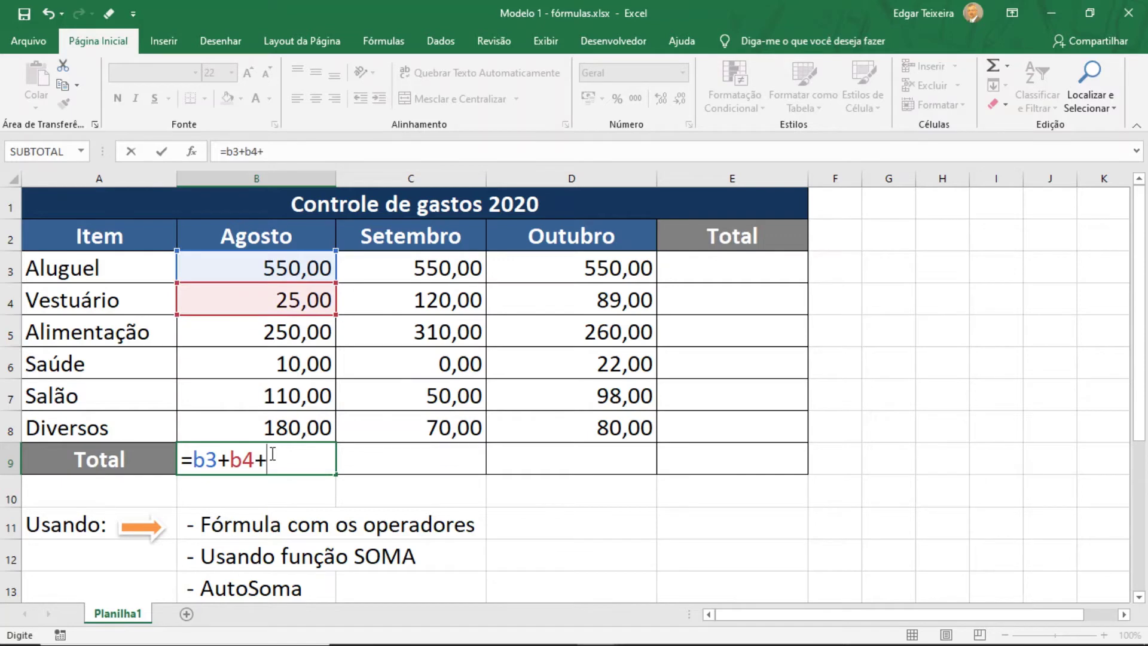
type("b5")
type("+")
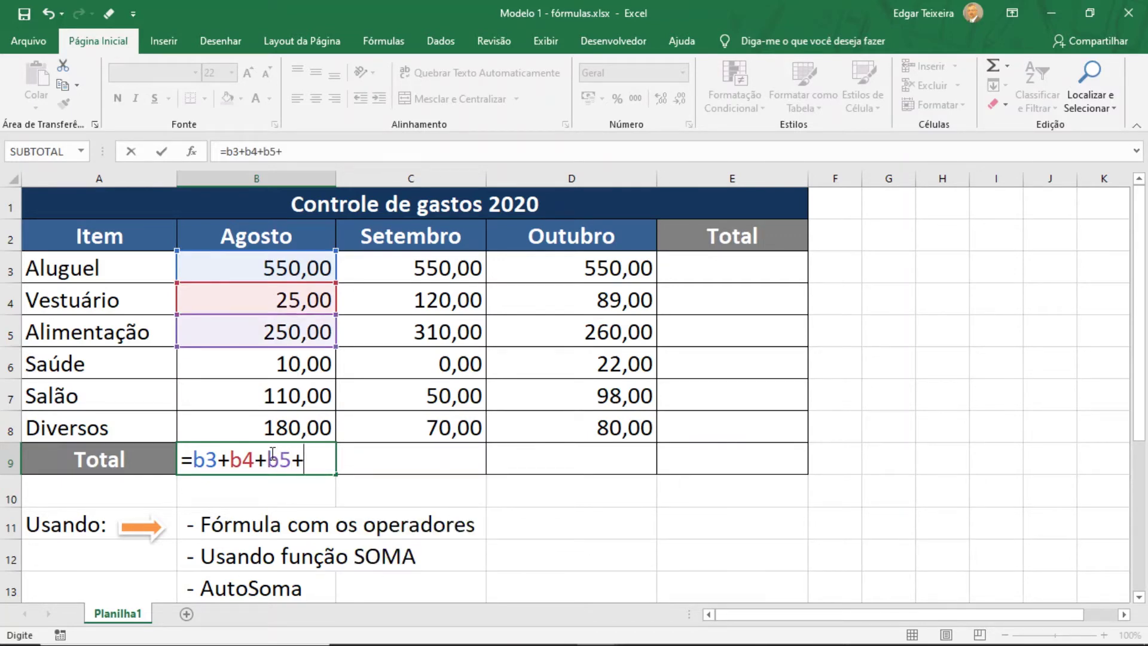
type("b6")
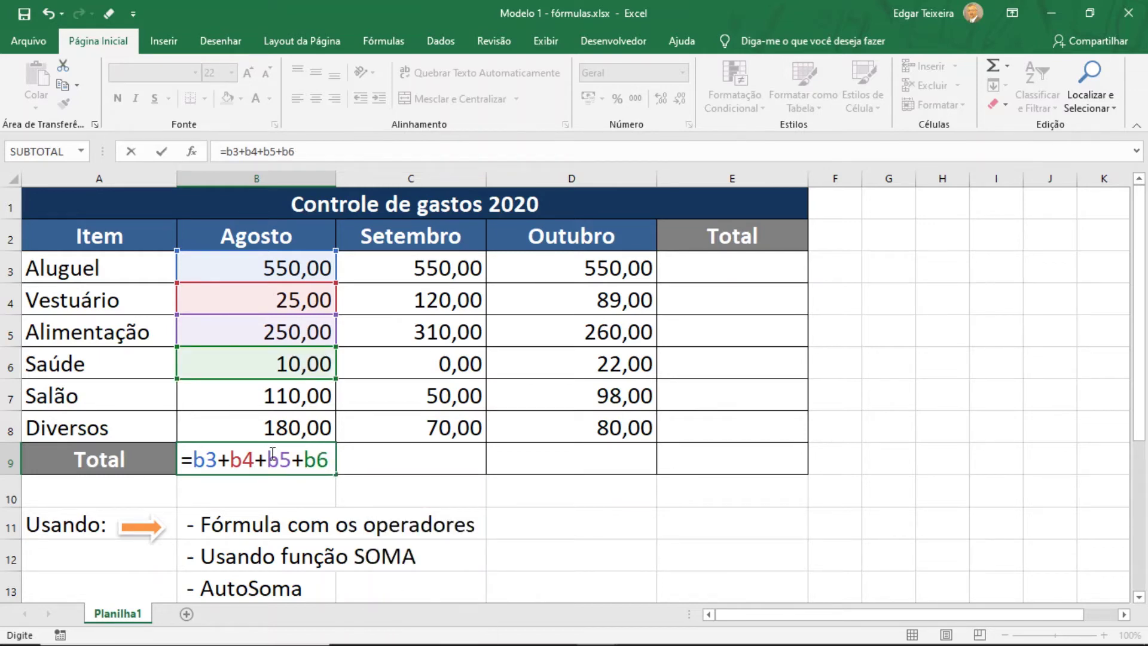
type("+b7")
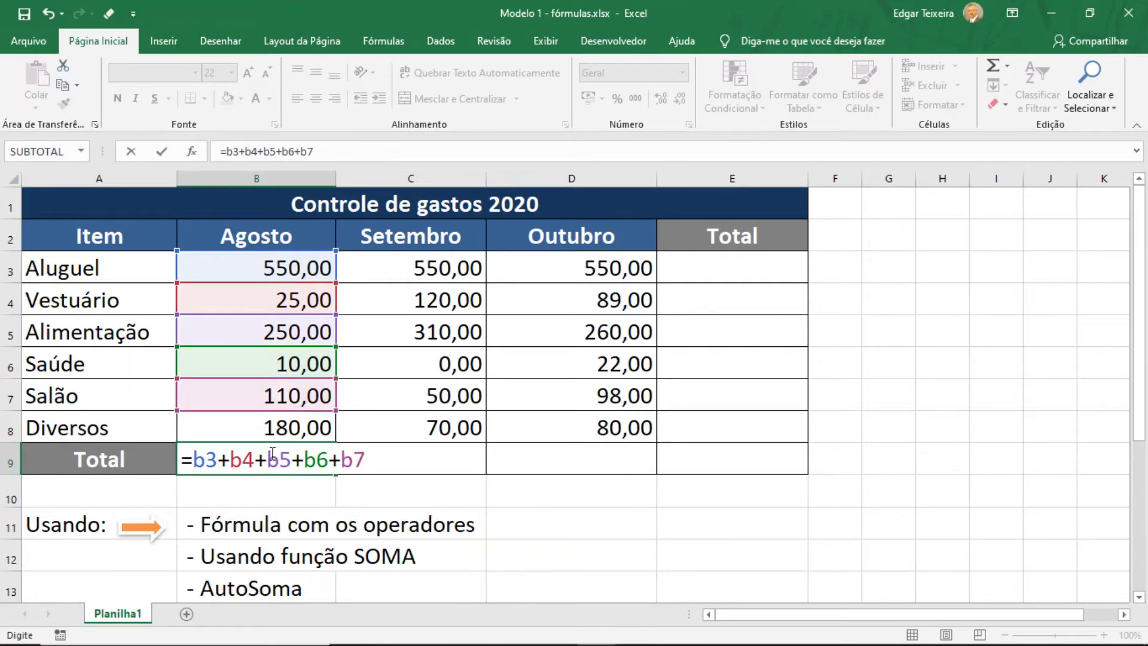
type("+b8")
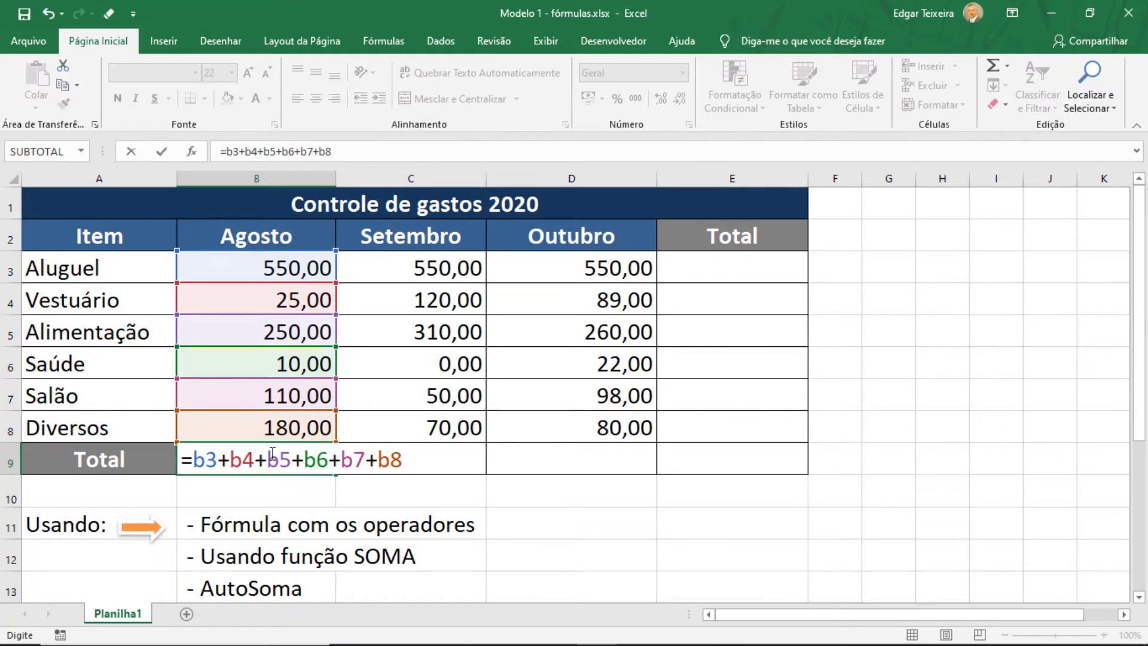
key("Return")
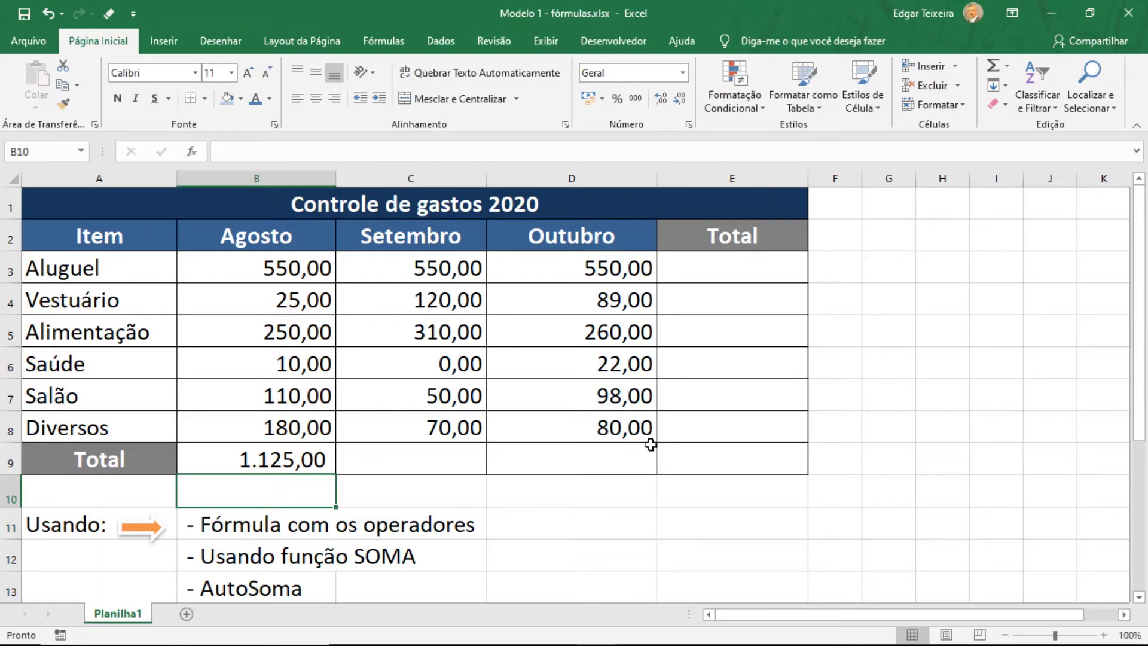
Review the addition formula in the August total cell B9 and its referenced cells
left_click(287, 459)
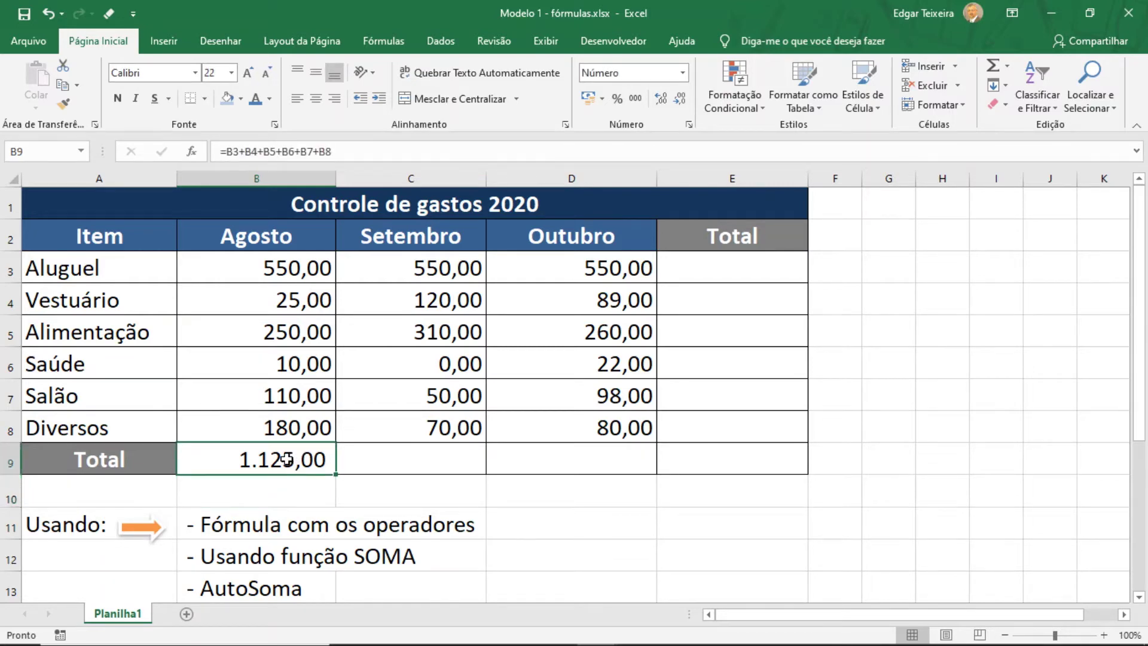
double_click(287, 459)
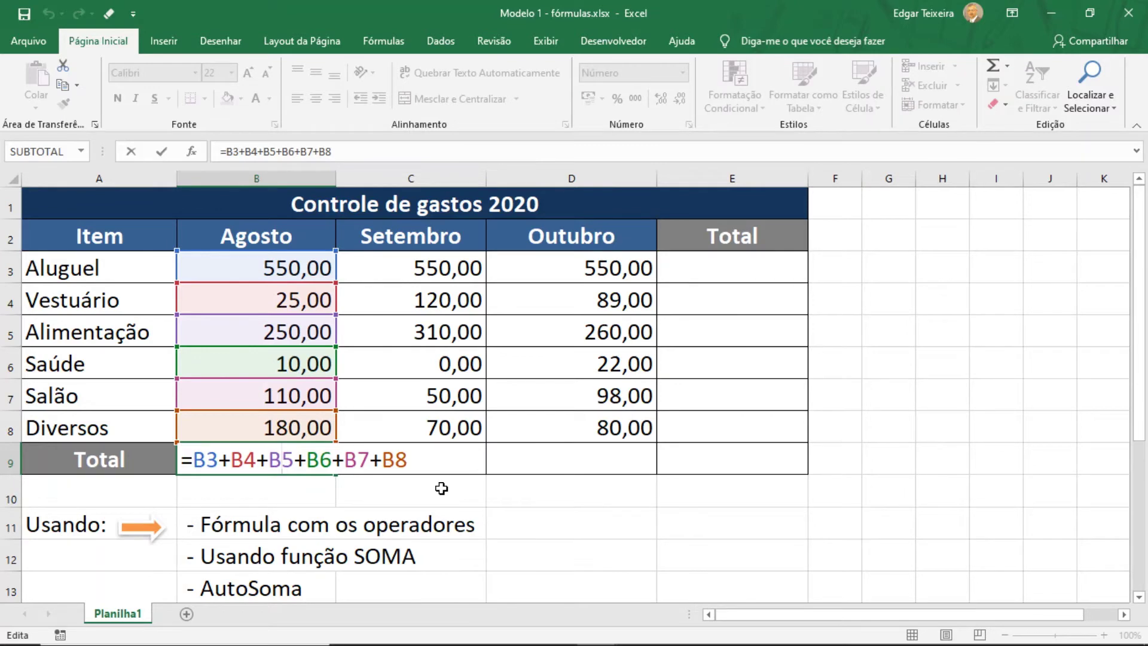
key("Return")
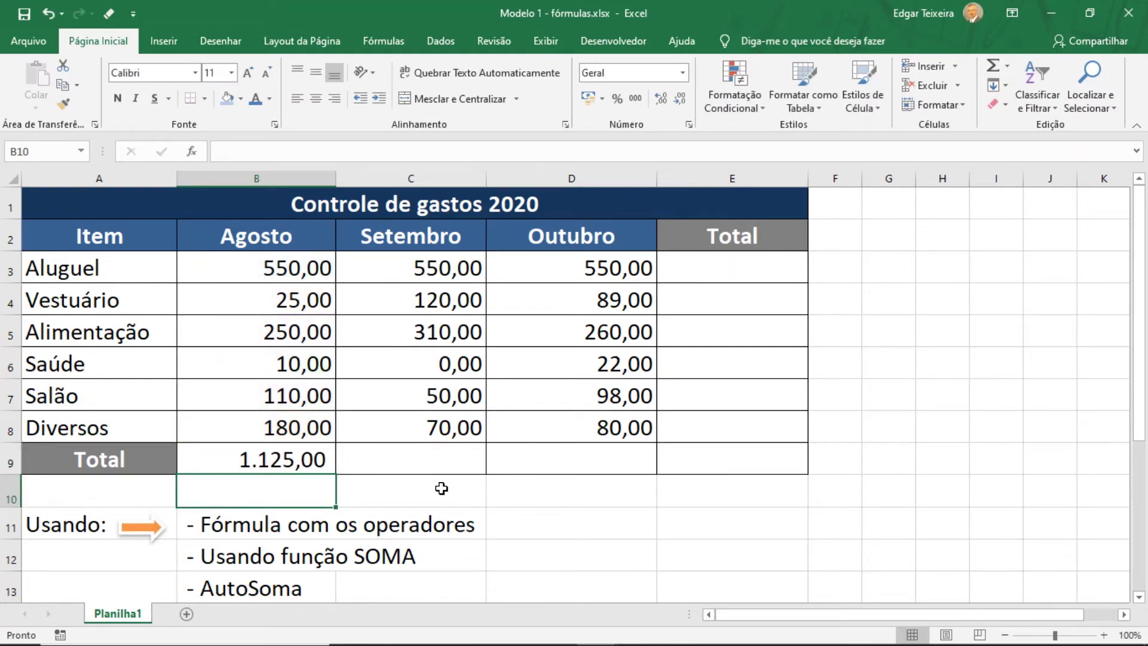
Test the August total by setting the August Aluguel value in B3 to 1000, and undo that change
left_click(295, 271)
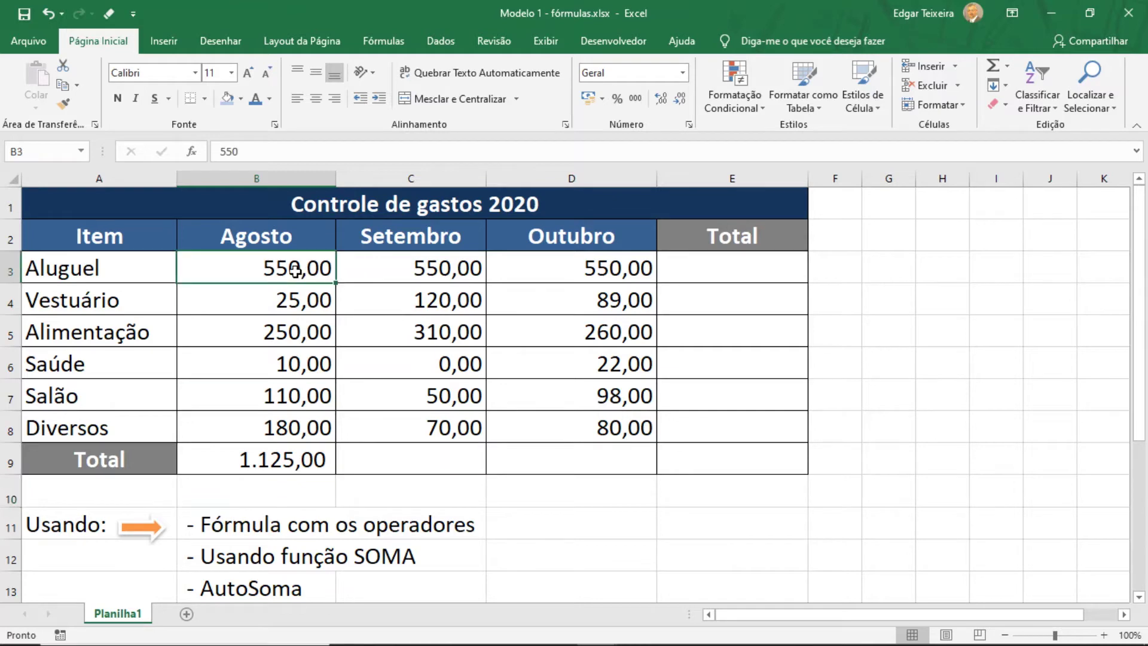
left_click_drag(295, 271, 305, 428)
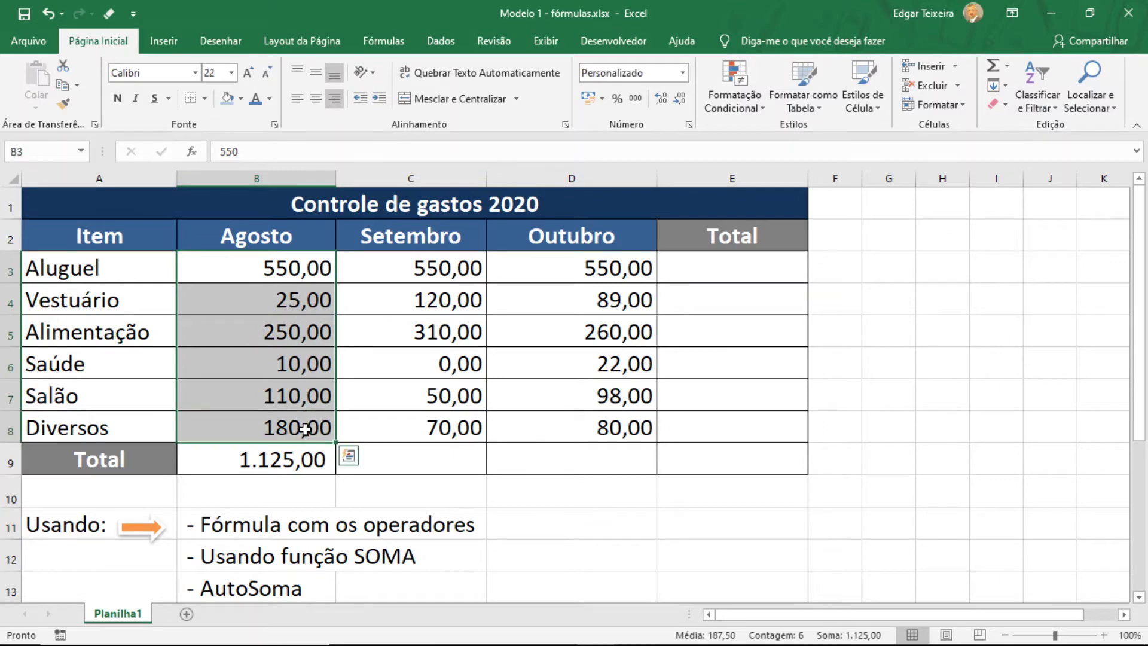
left_click(249, 269)
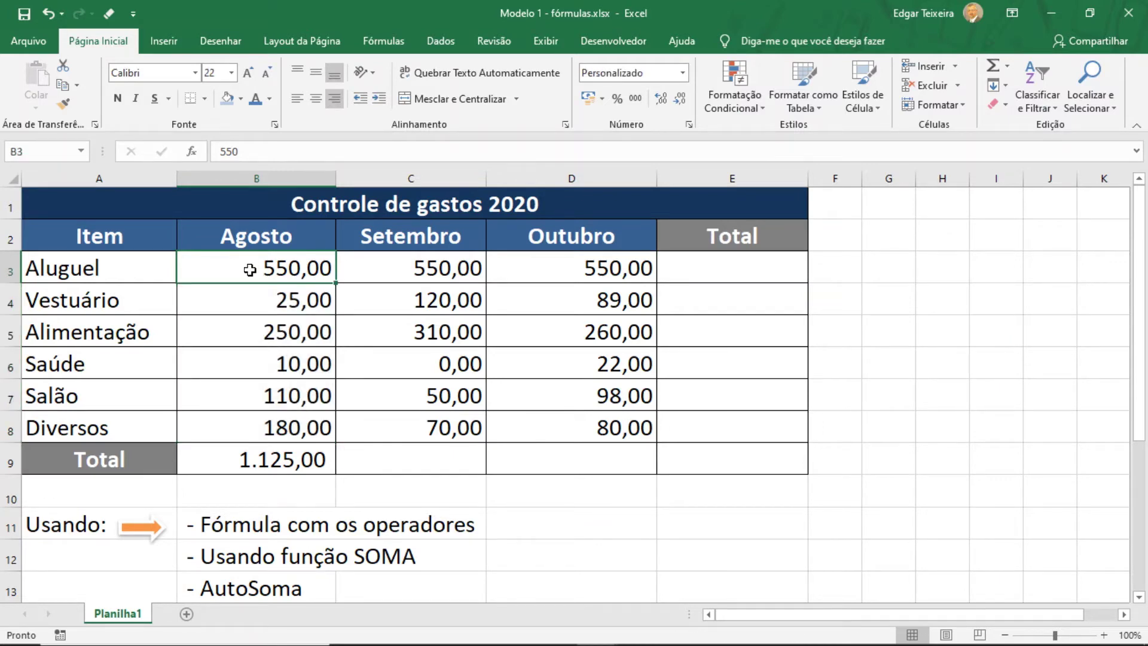
type("1.00")
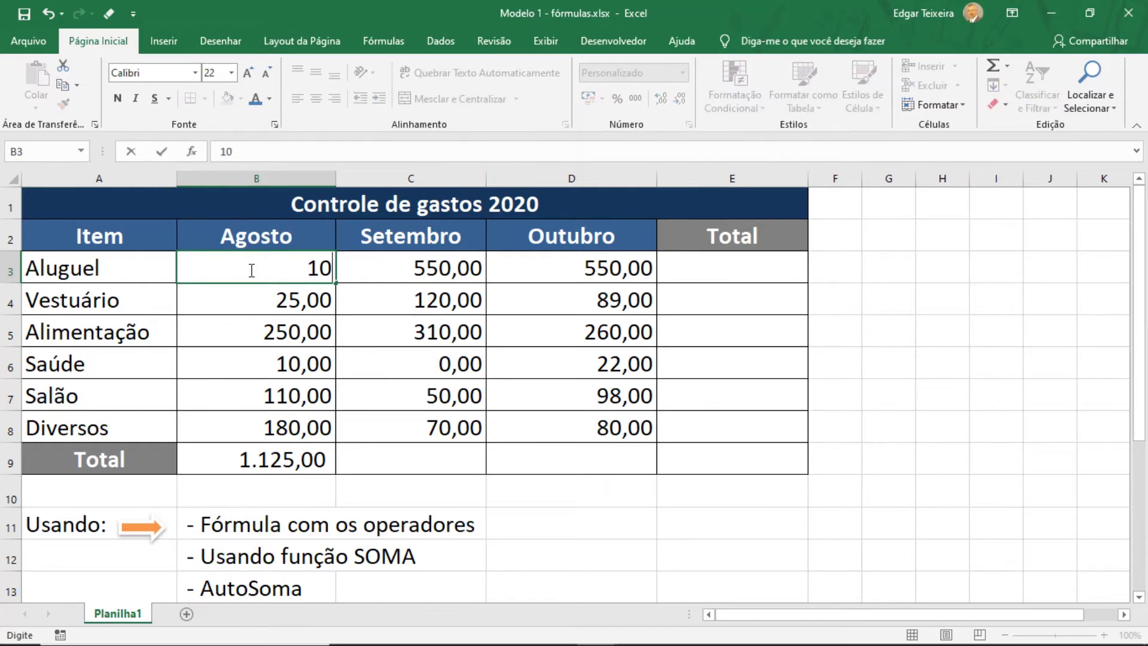
type("00")
key("Return")
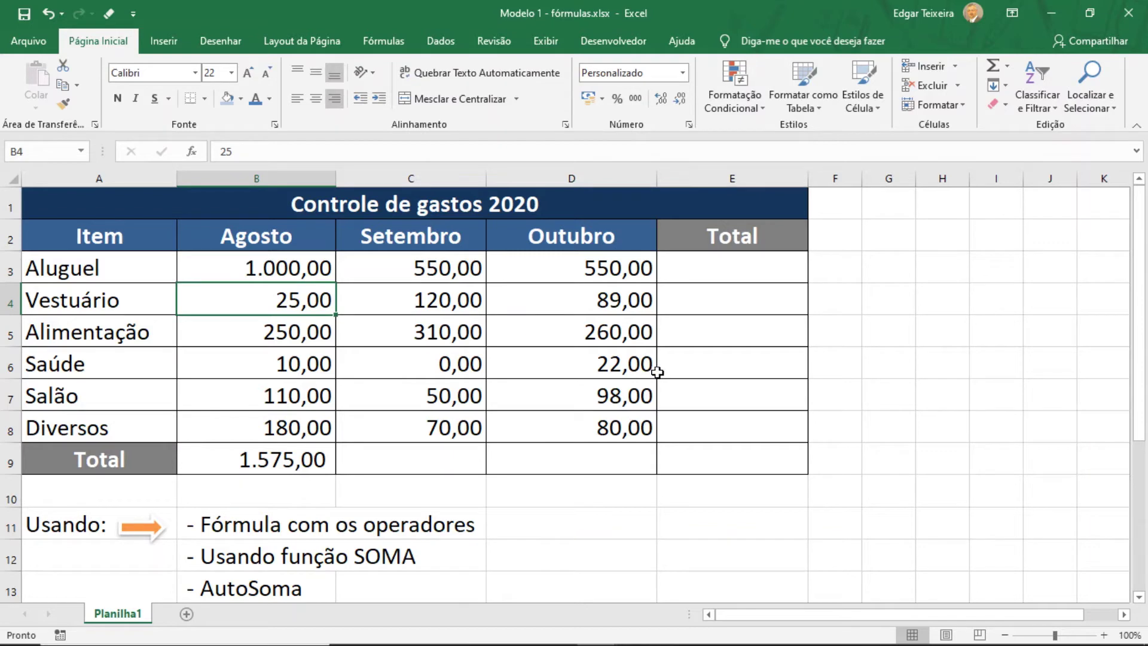
key("ctrl+z")
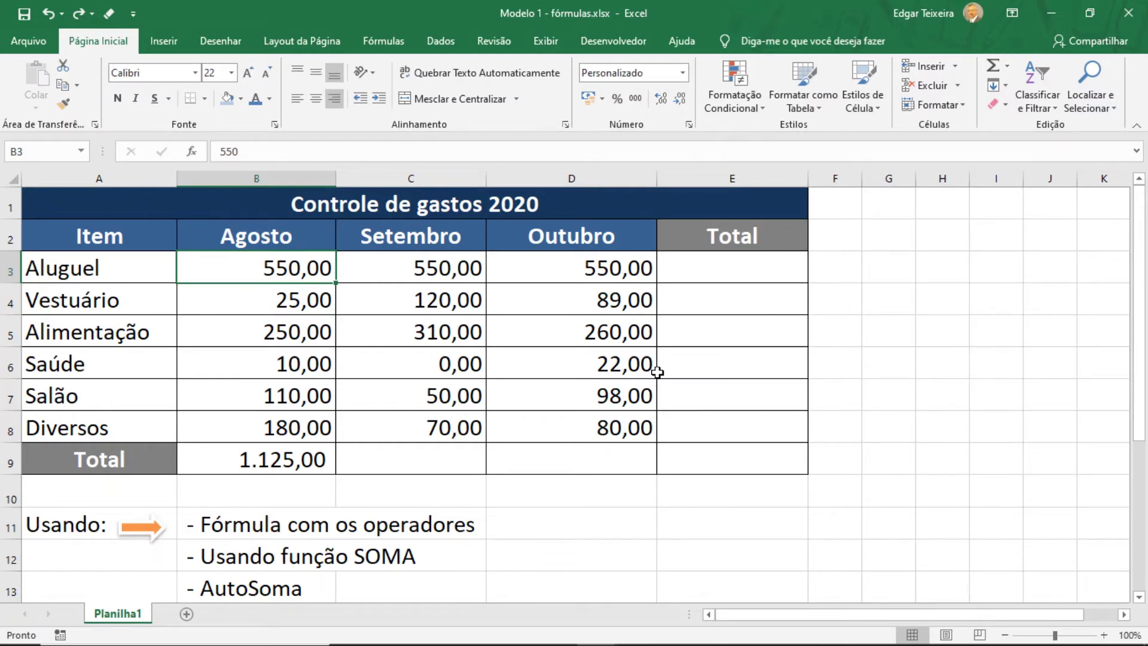
Enter the formula =SOMA(c3:c8) in cell C9 to total the September expenses
left_click(423, 447)
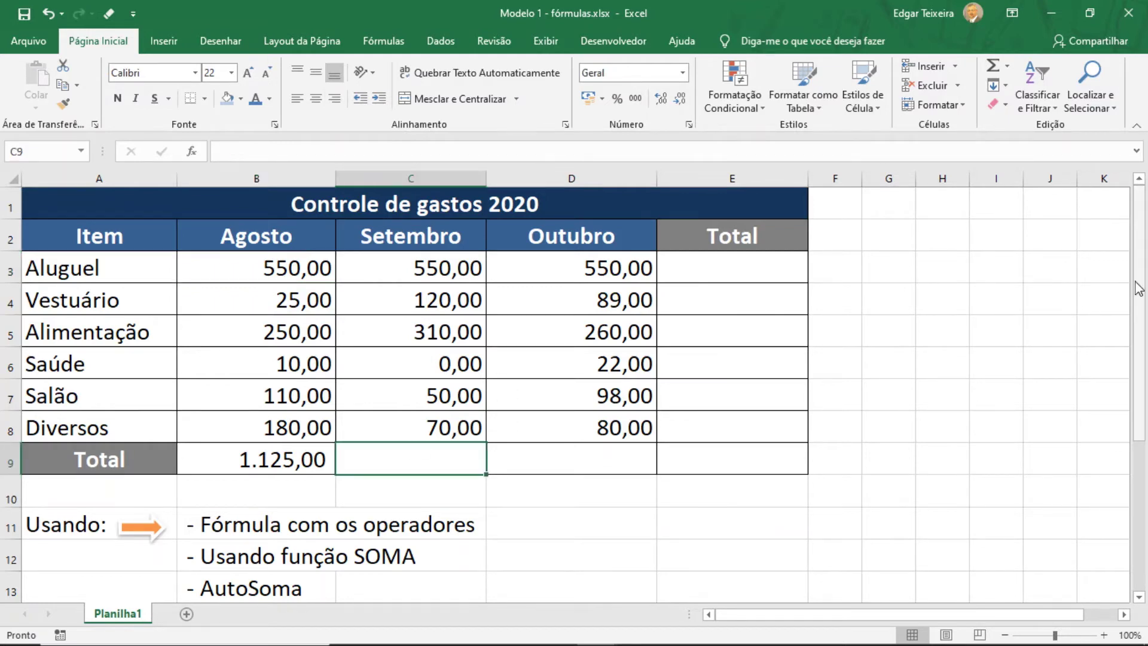
left_click_drag(1138, 289, 1138, 340)
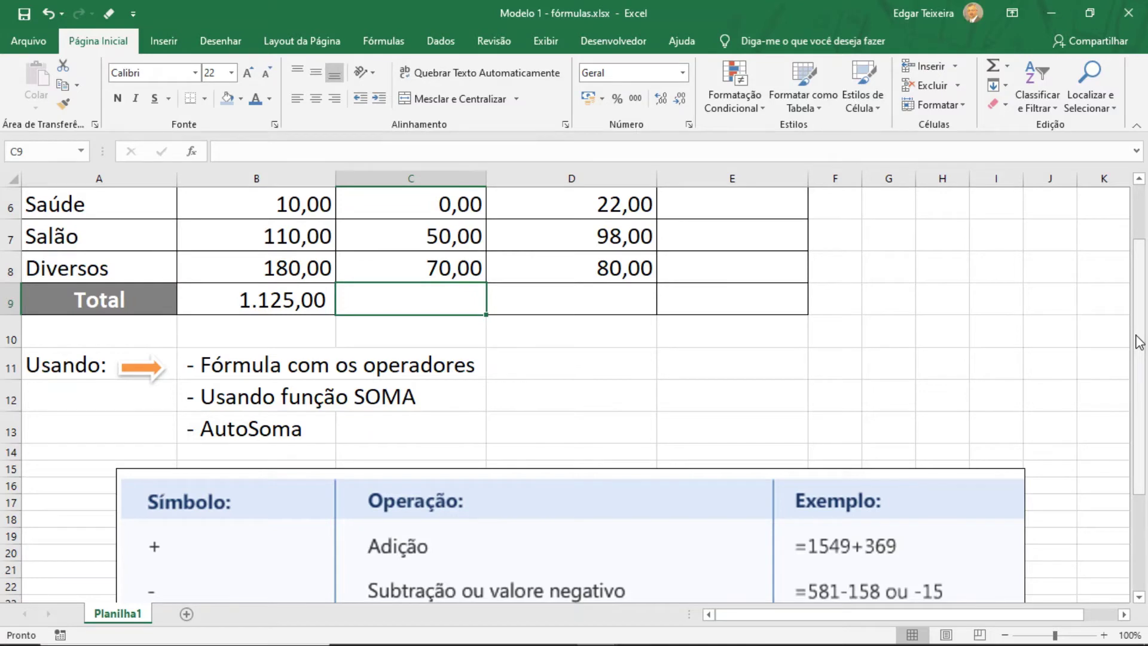
type("=")
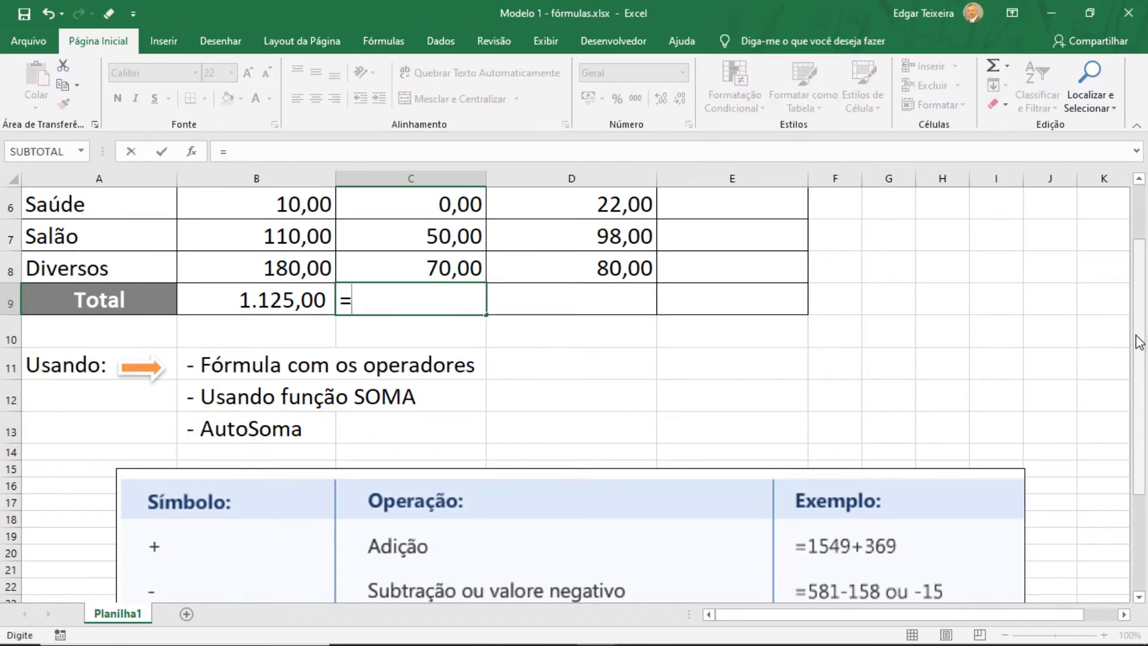
type("so")
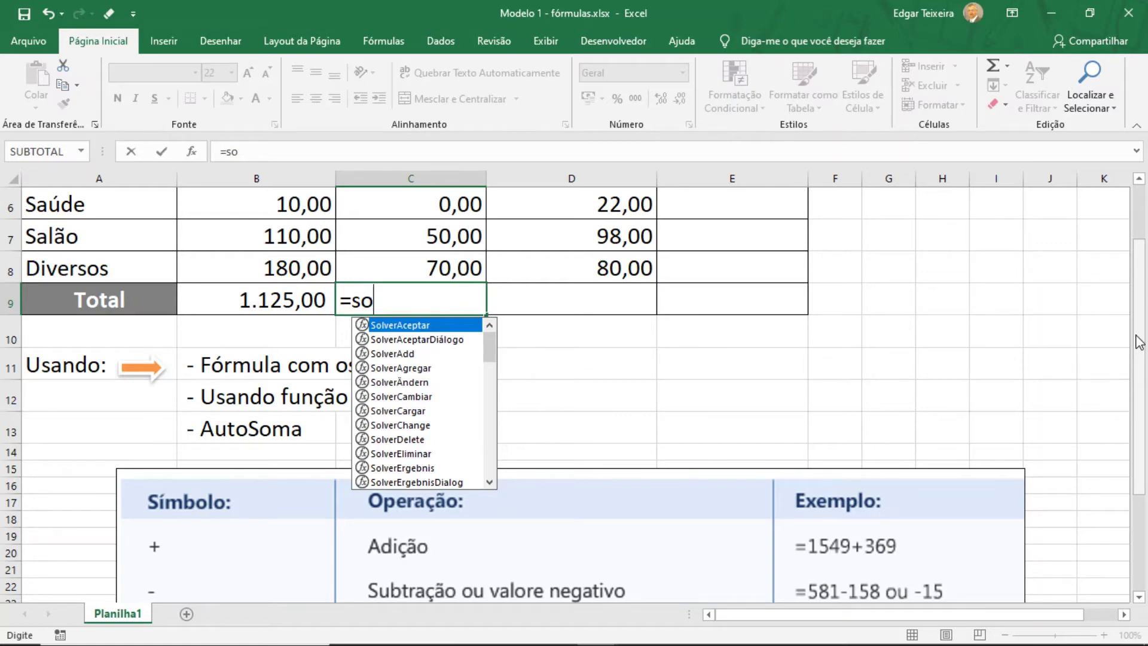
type("m")
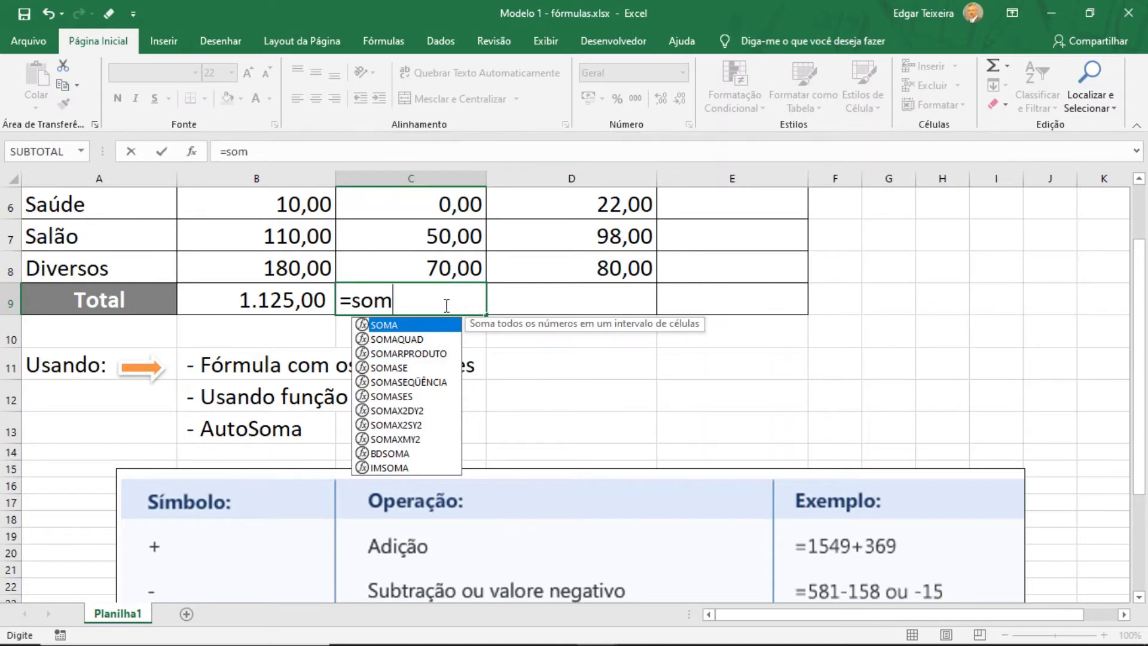
double_click(404, 327)
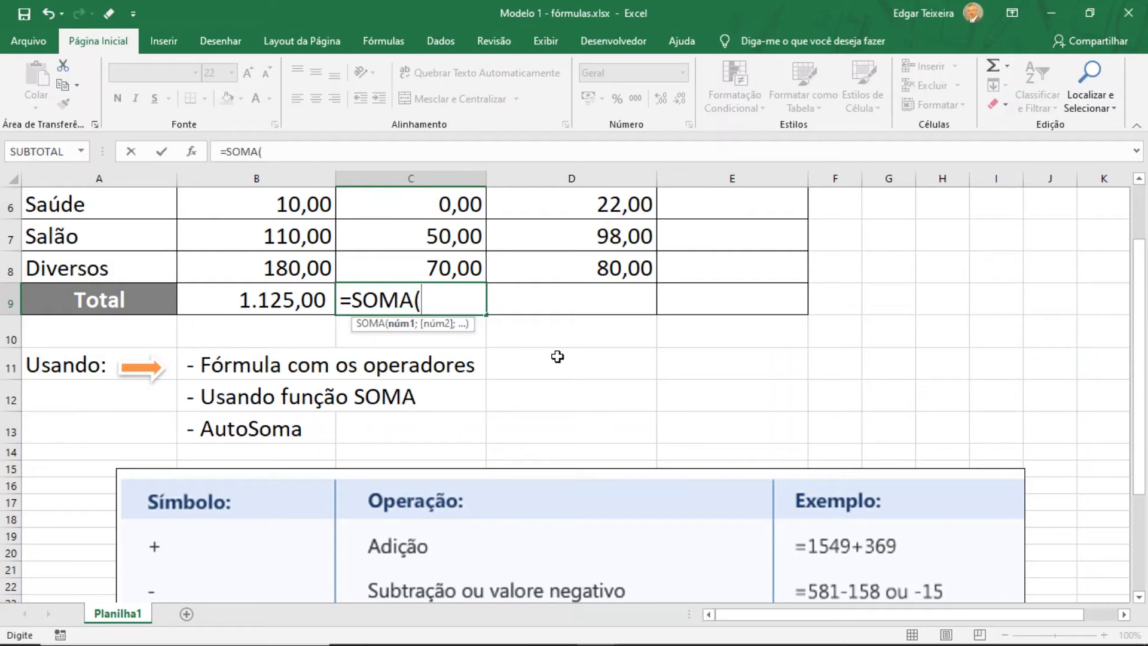
left_click_drag(1141, 394, 1140, 328)
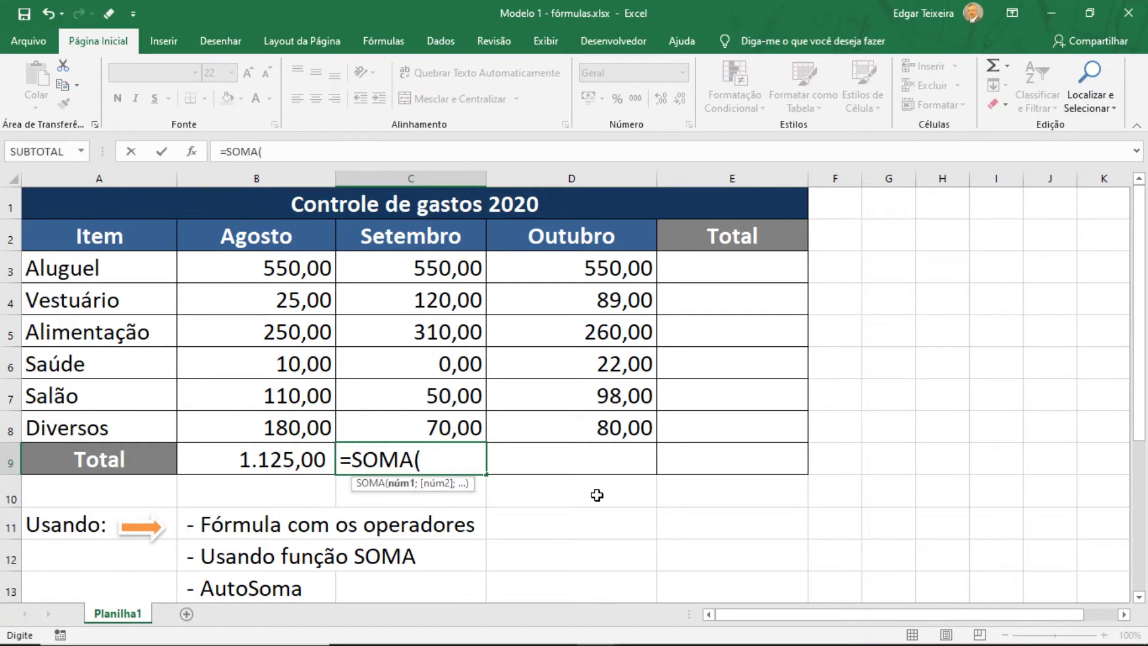
type("c")
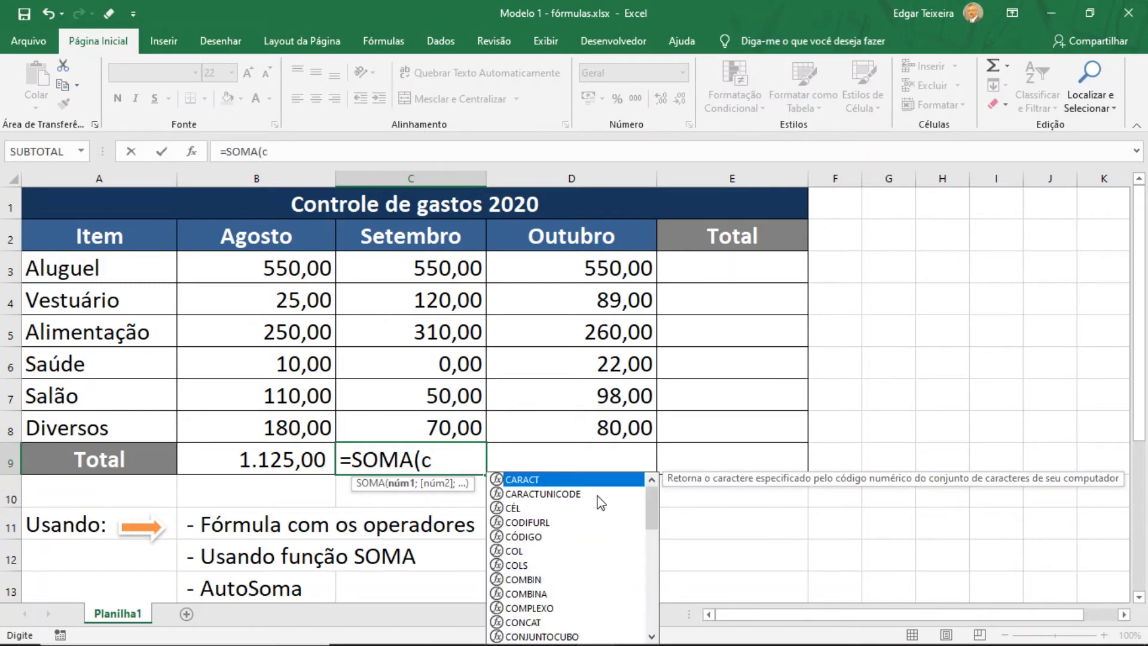
type("3:")
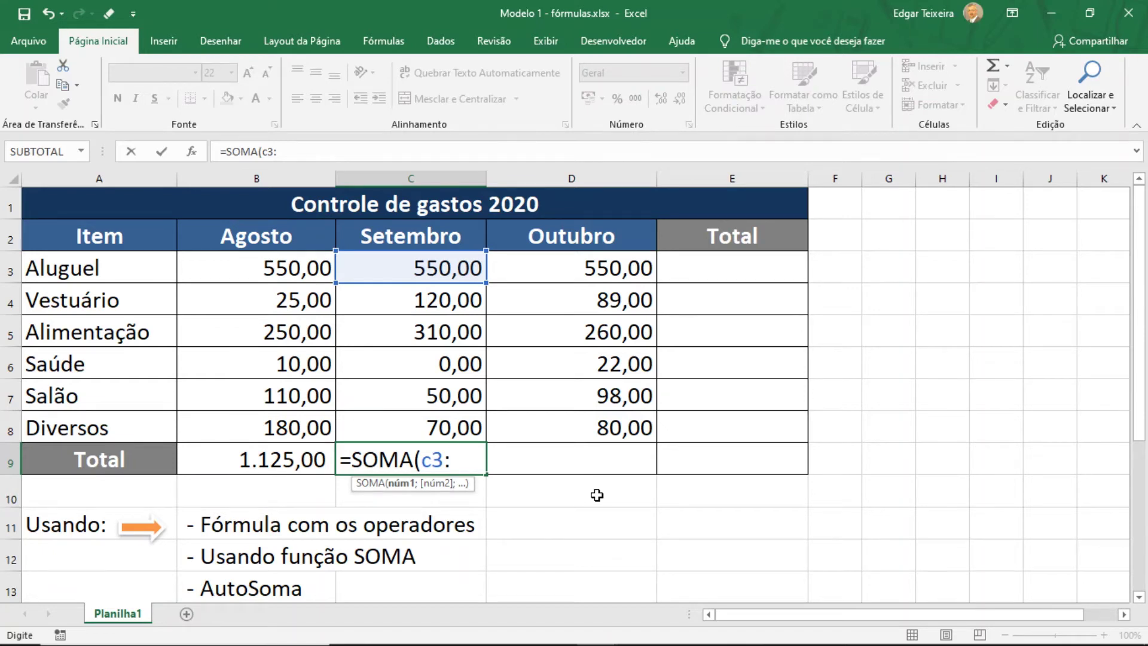
type("c")
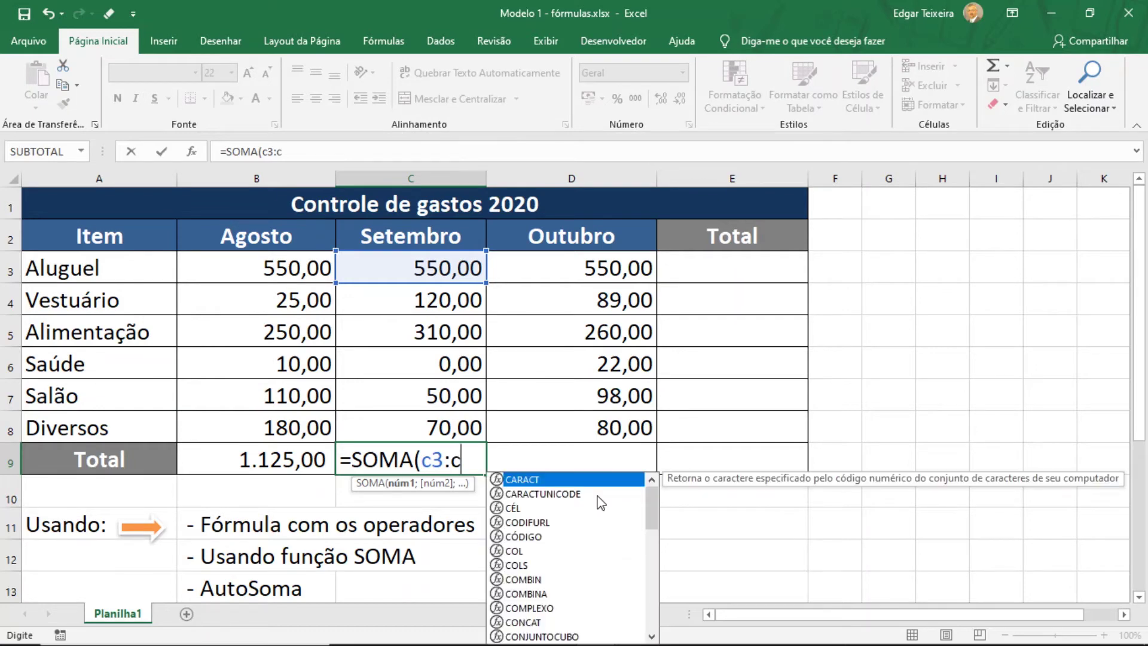
type("8")
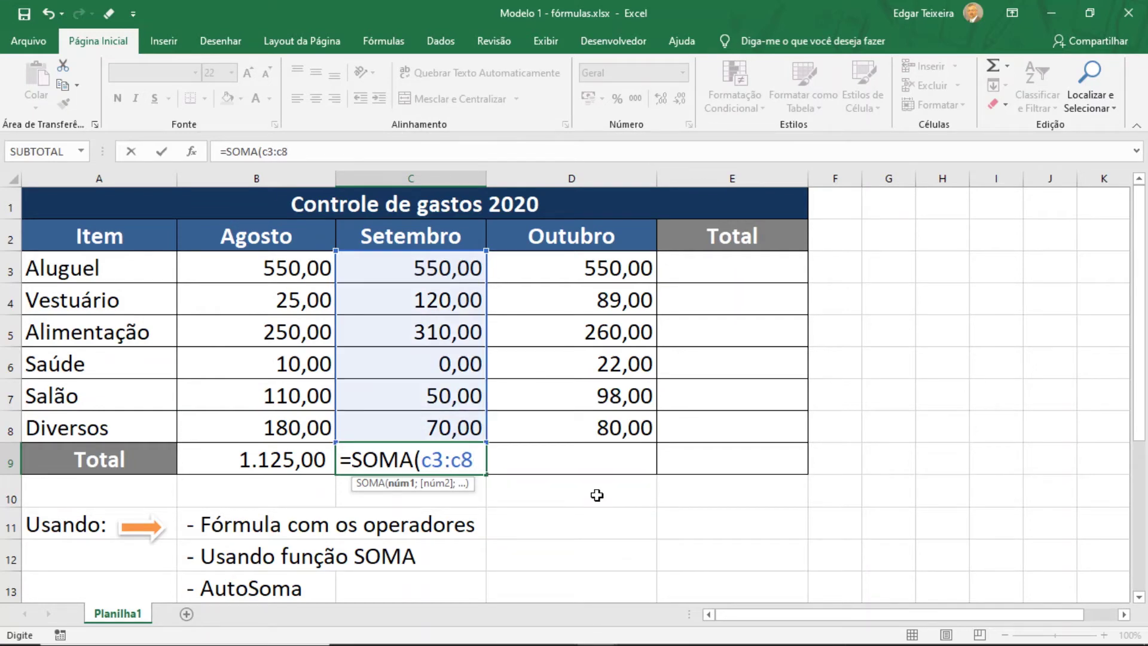
type(")")
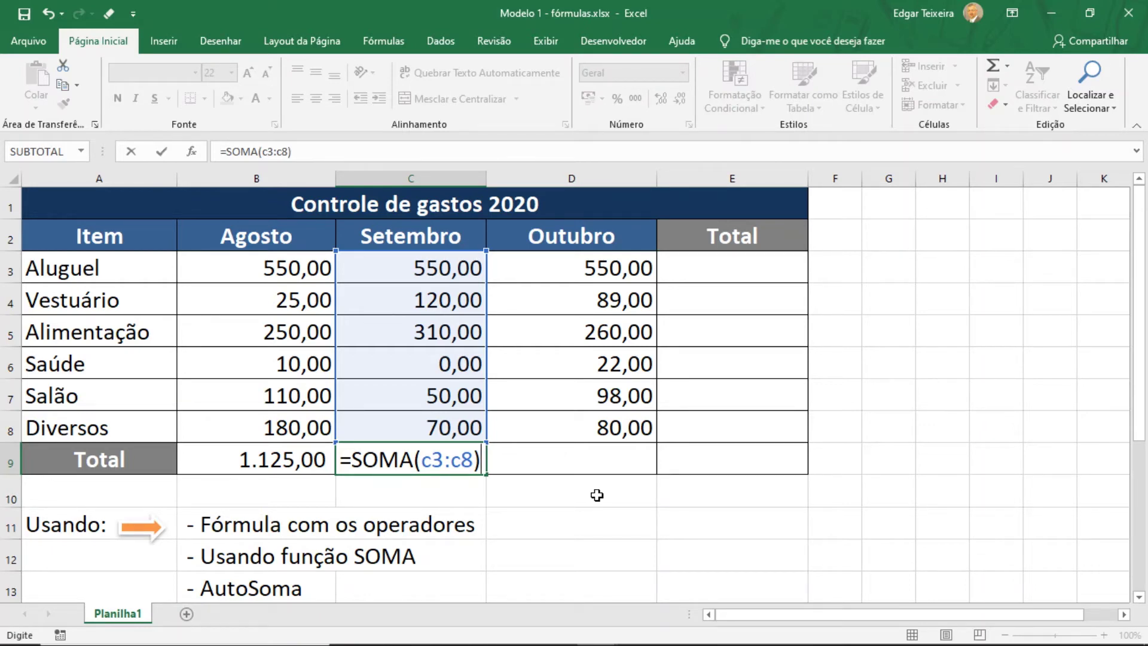
key("Return")
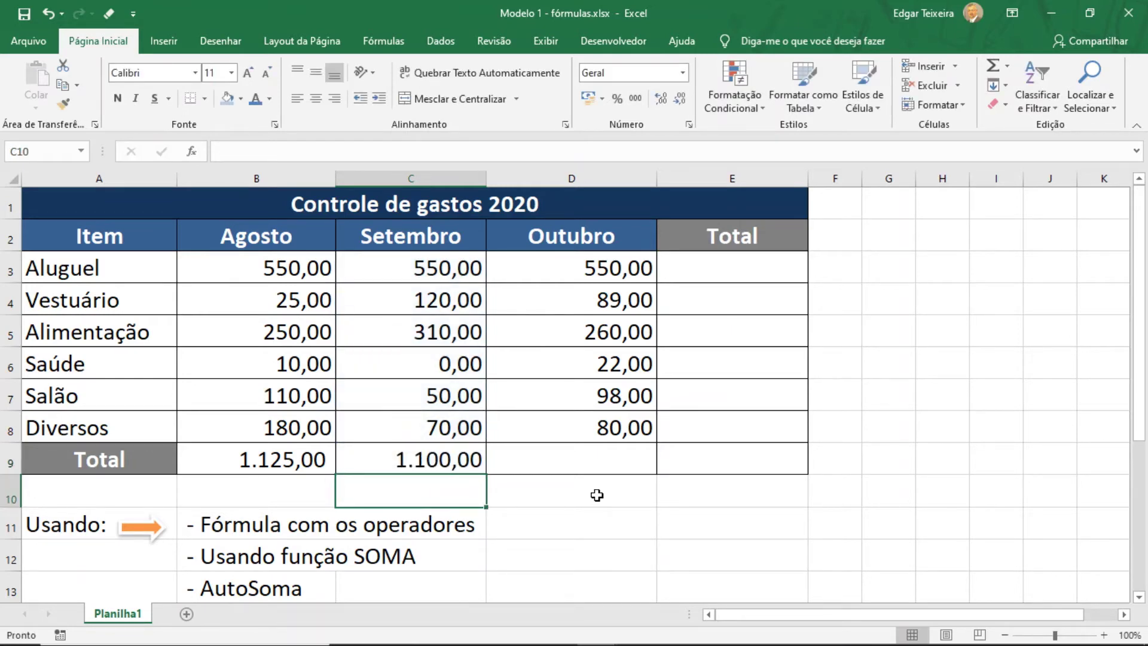
Compare the SOMA formula in the September total C9 with the addition formula in the August total B9
double_click(434, 459)
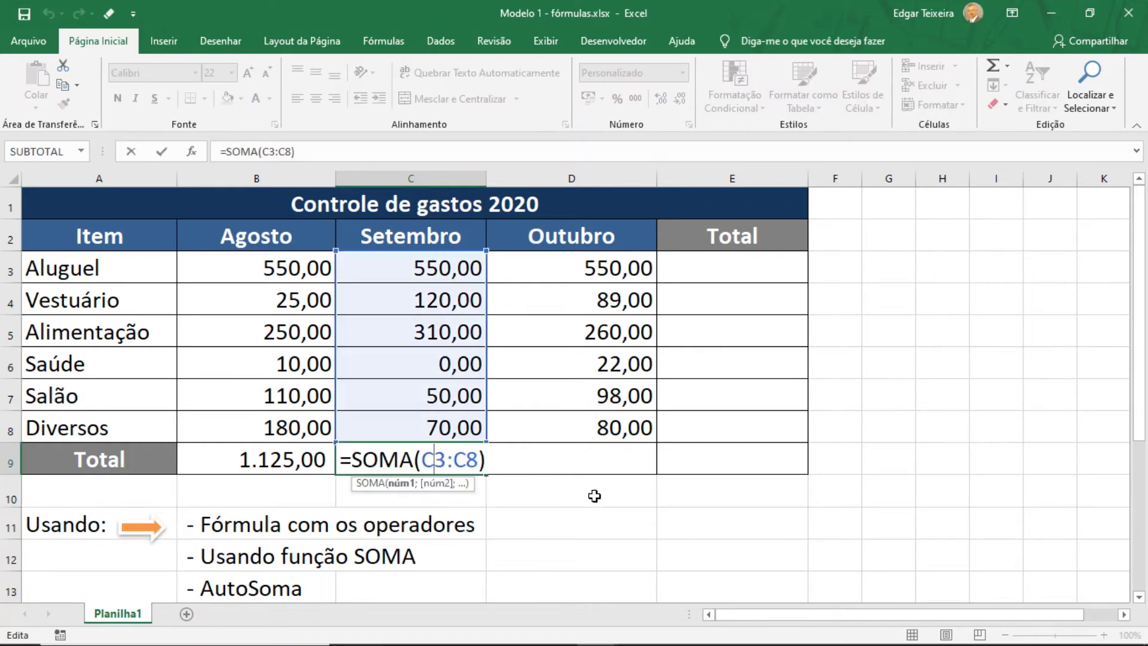
key("End")
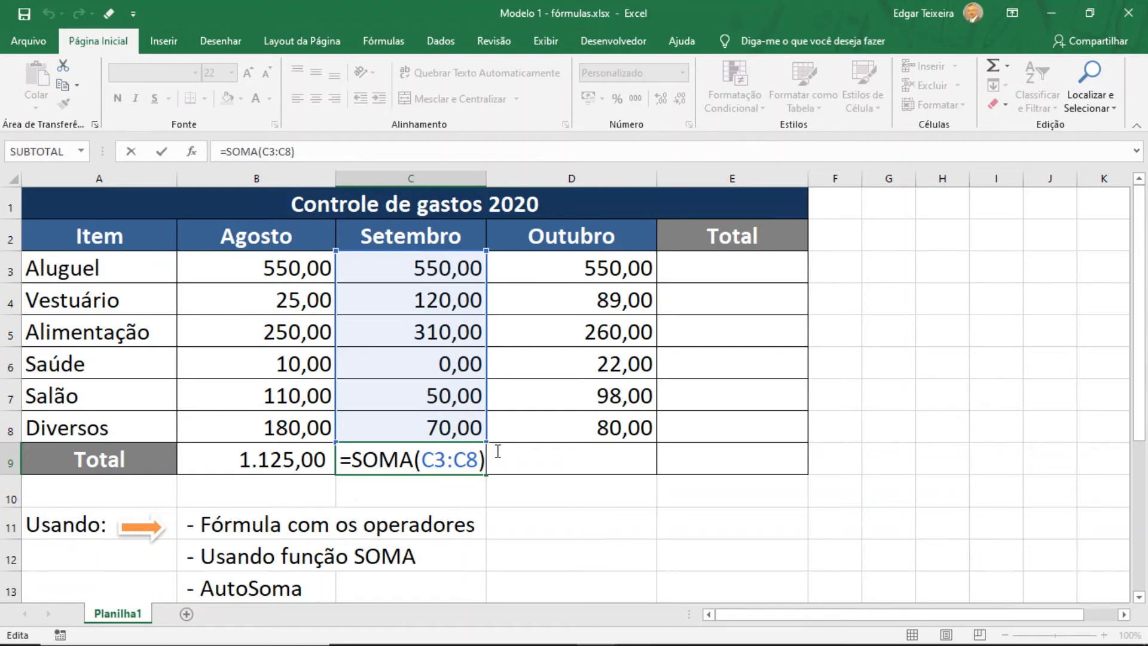
key("Return")
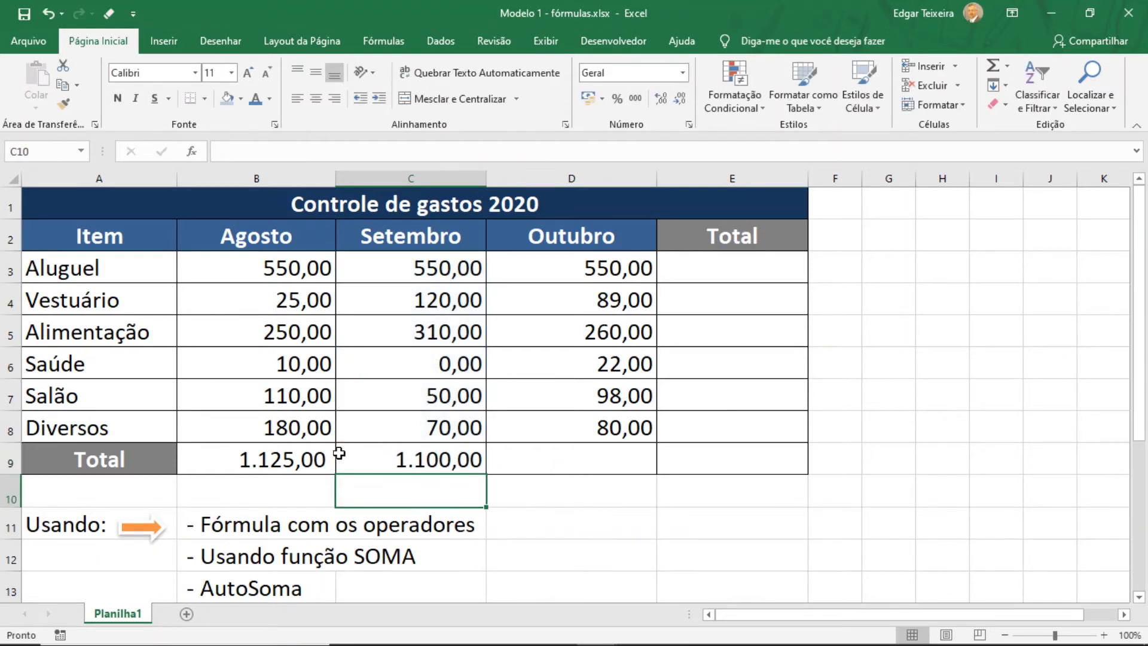
left_click(306, 458)
double_click(296, 459)
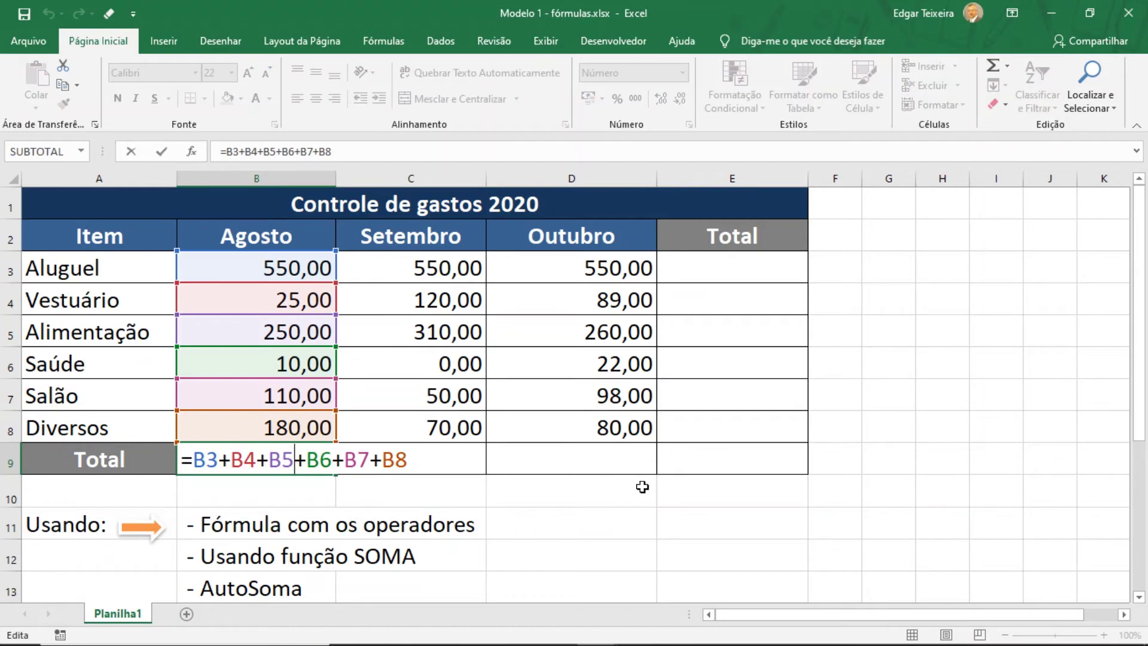
key("Return")
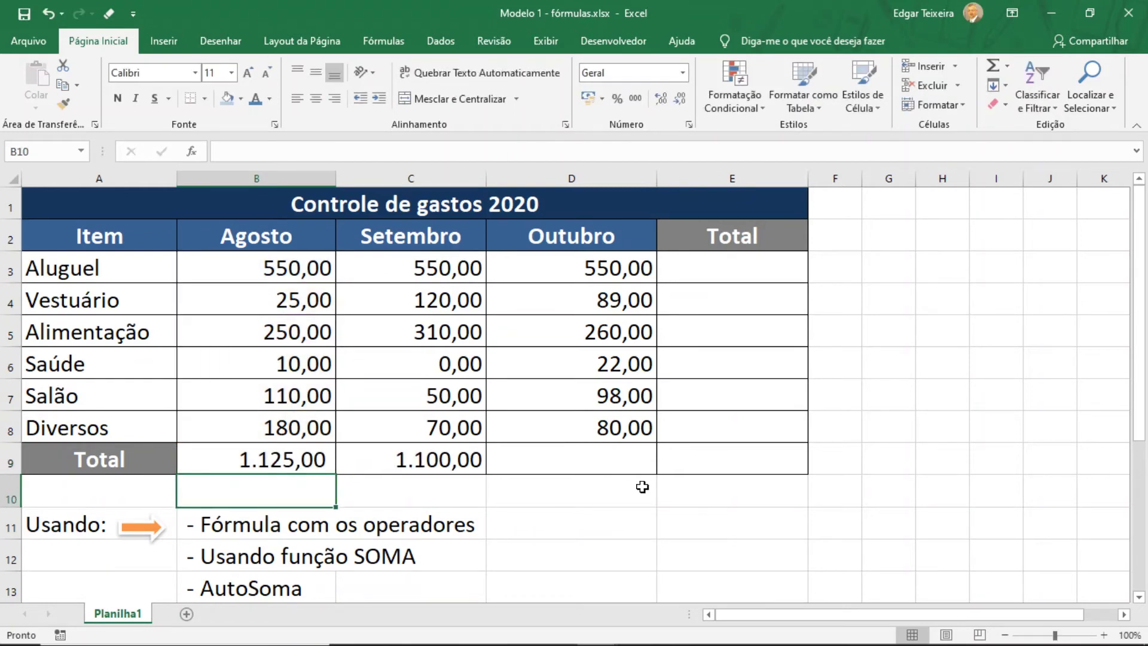
double_click(440, 453)
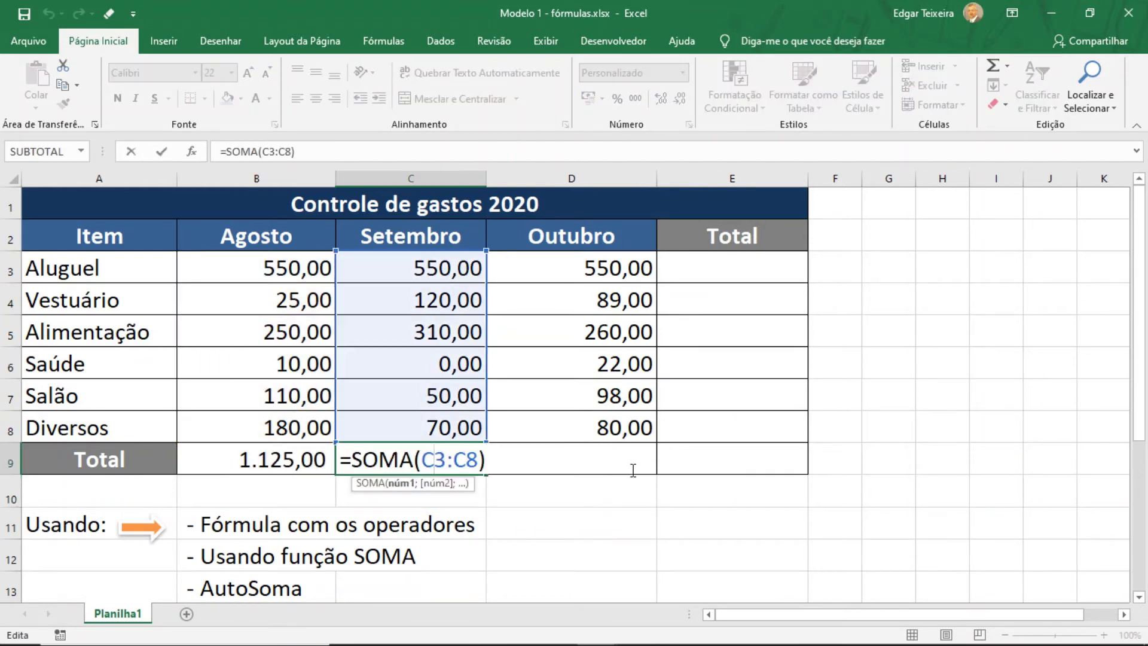
key("End")
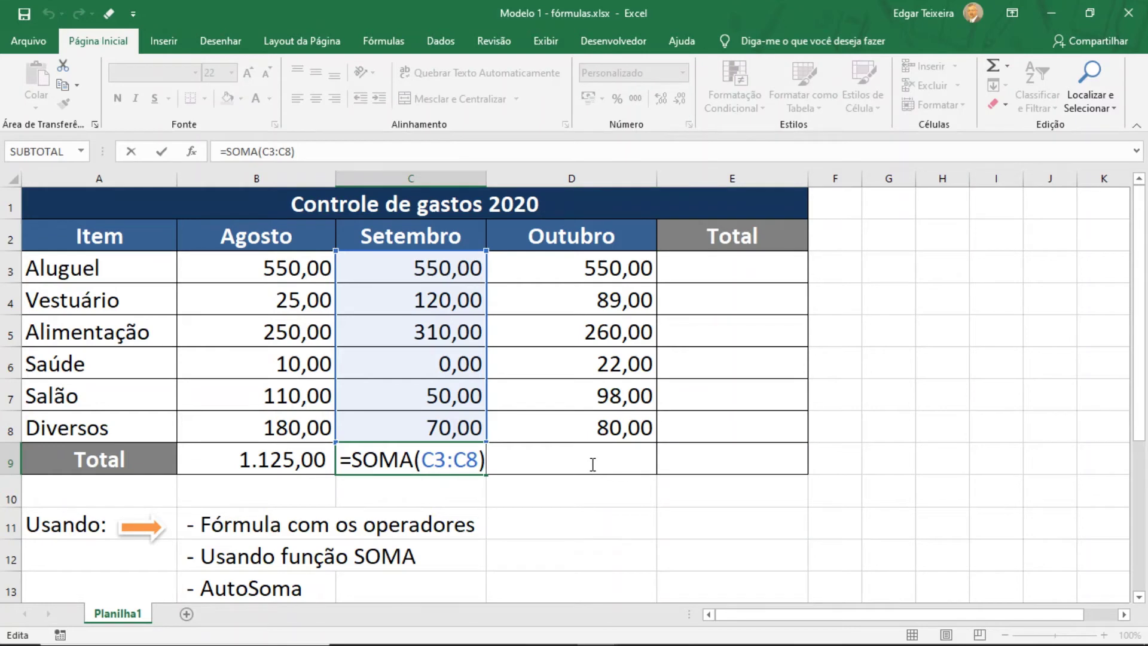
key("Return")
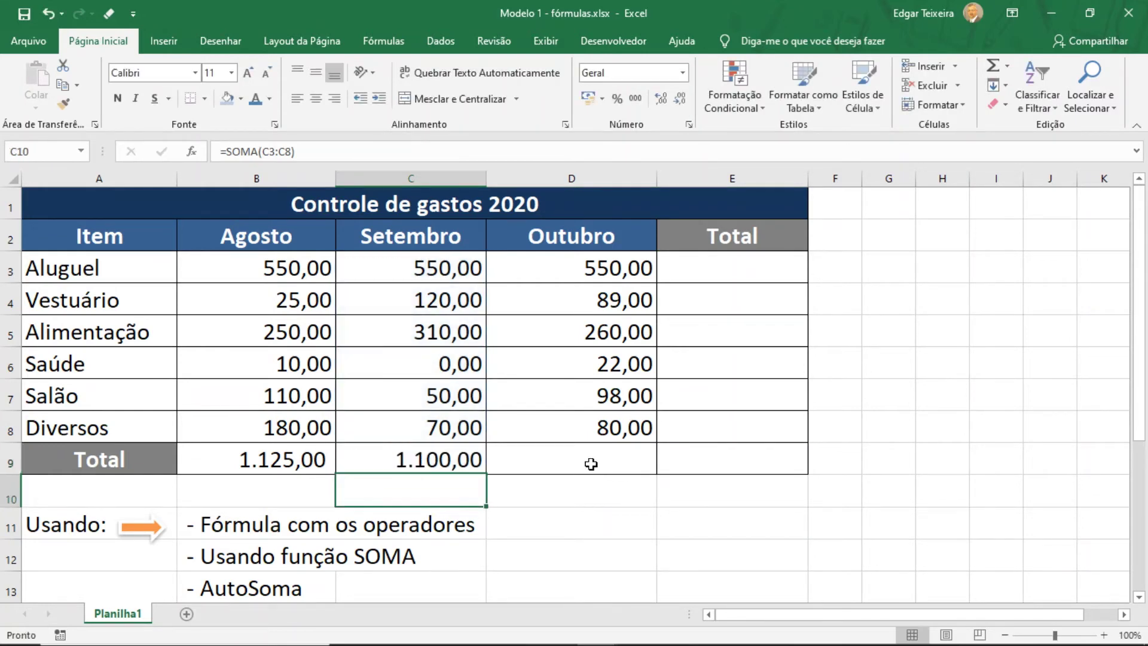
Total the October expenses in D9 by applying AutoSoma to the range D3:D9
left_click(590, 464)
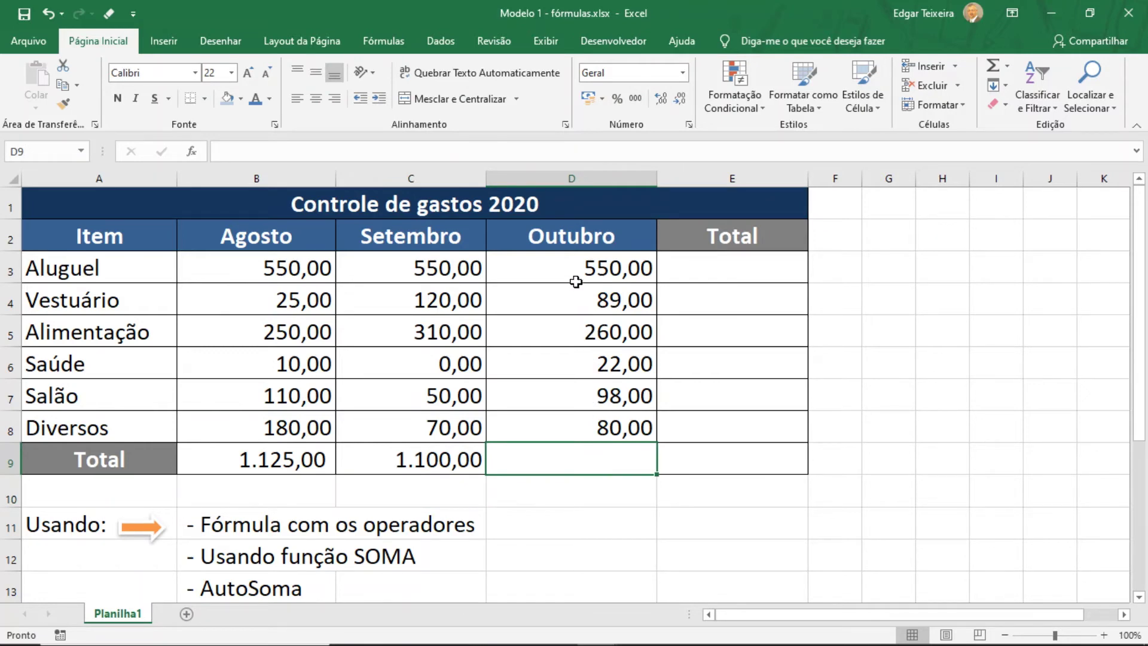
left_click(569, 268)
left_click_drag(569, 268, 555, 423)
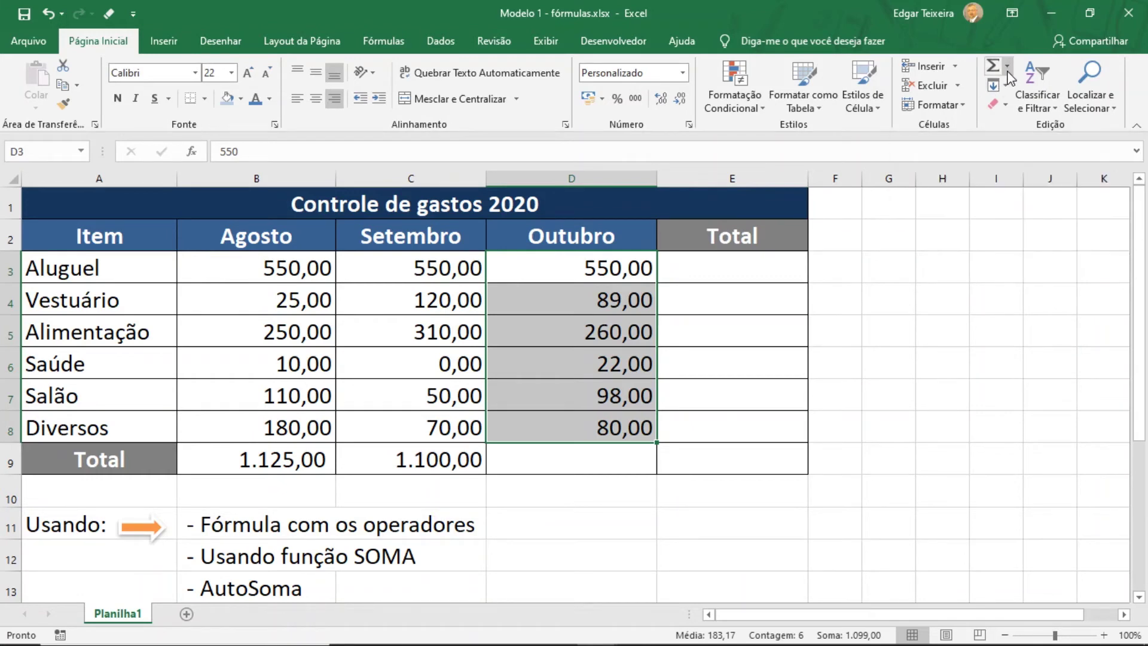
left_click(1007, 70)
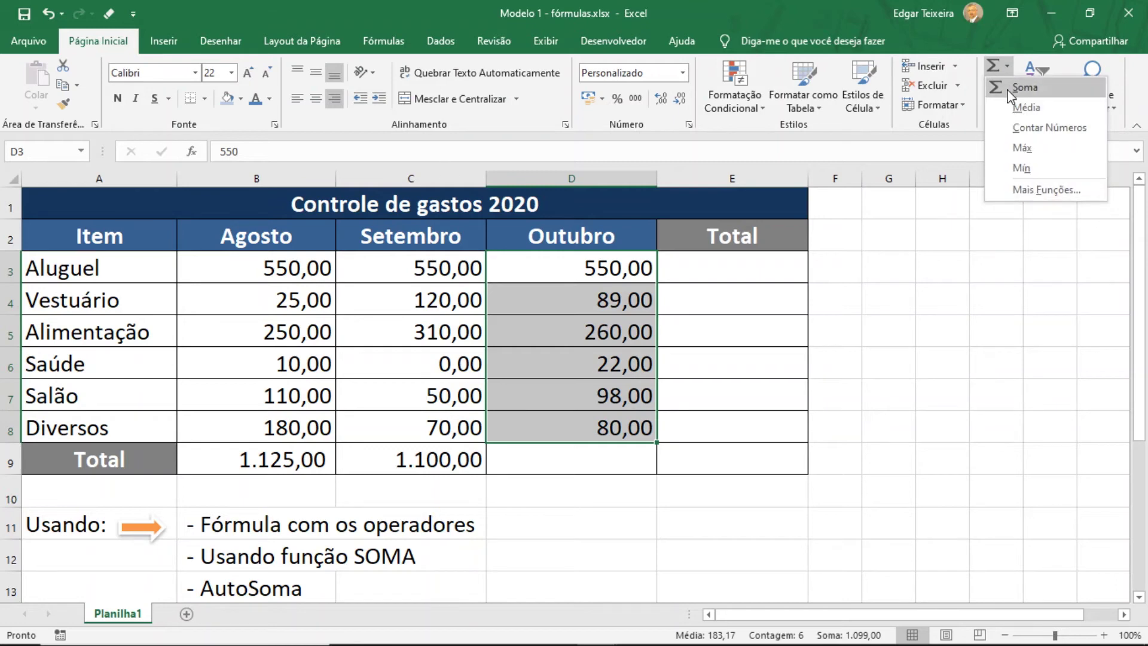
left_click(911, 282)
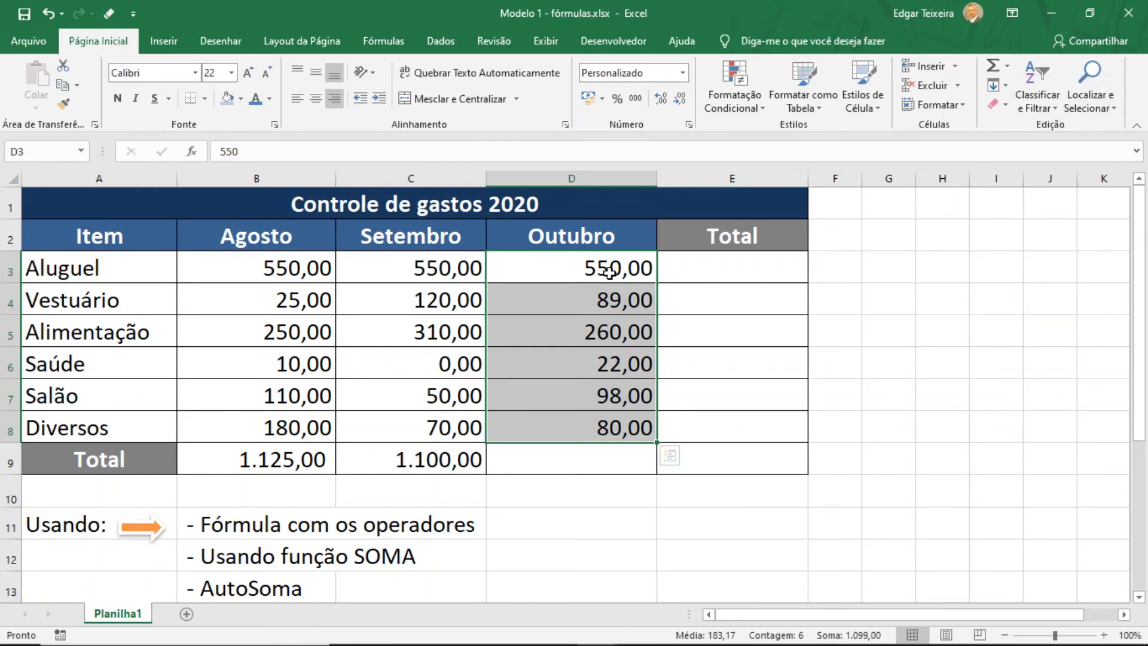
left_click_drag(604, 269, 609, 451)
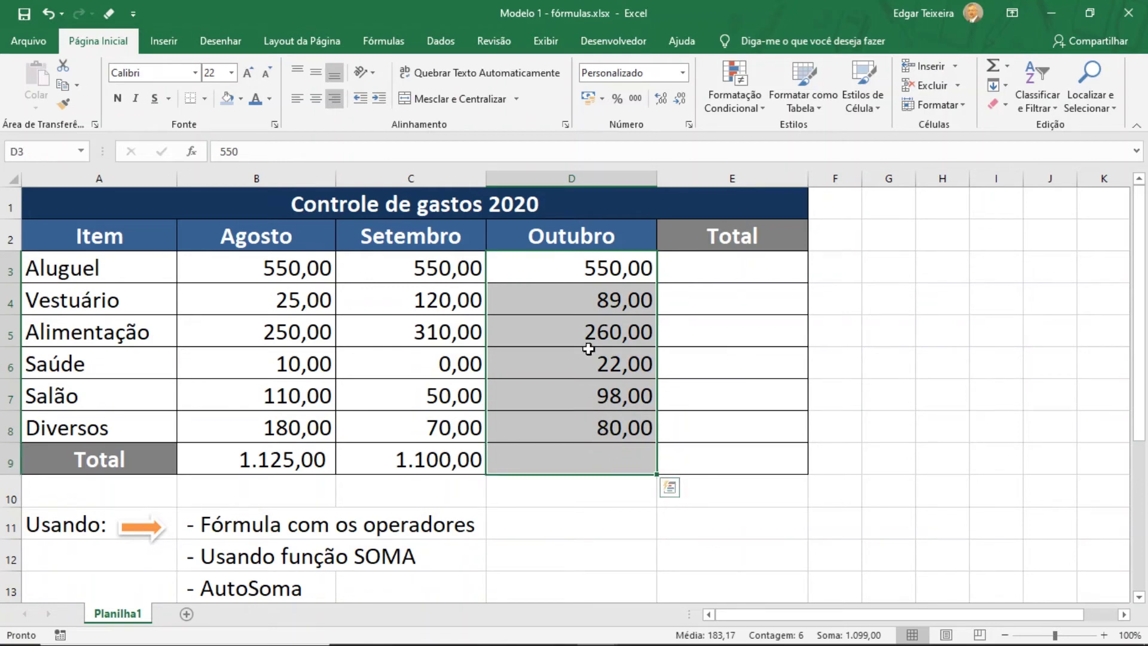
left_click_drag(565, 268, 561, 449)
left_click(992, 69)
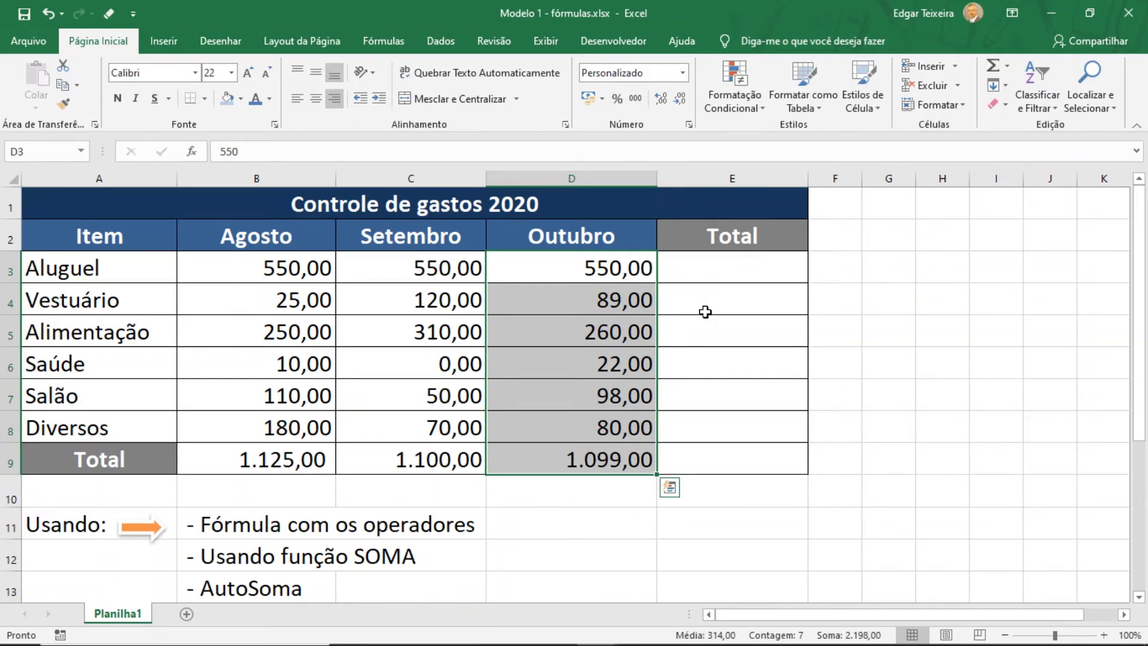
Check the formula behind the October total in D9 and clear that cell
double_click(565, 463)
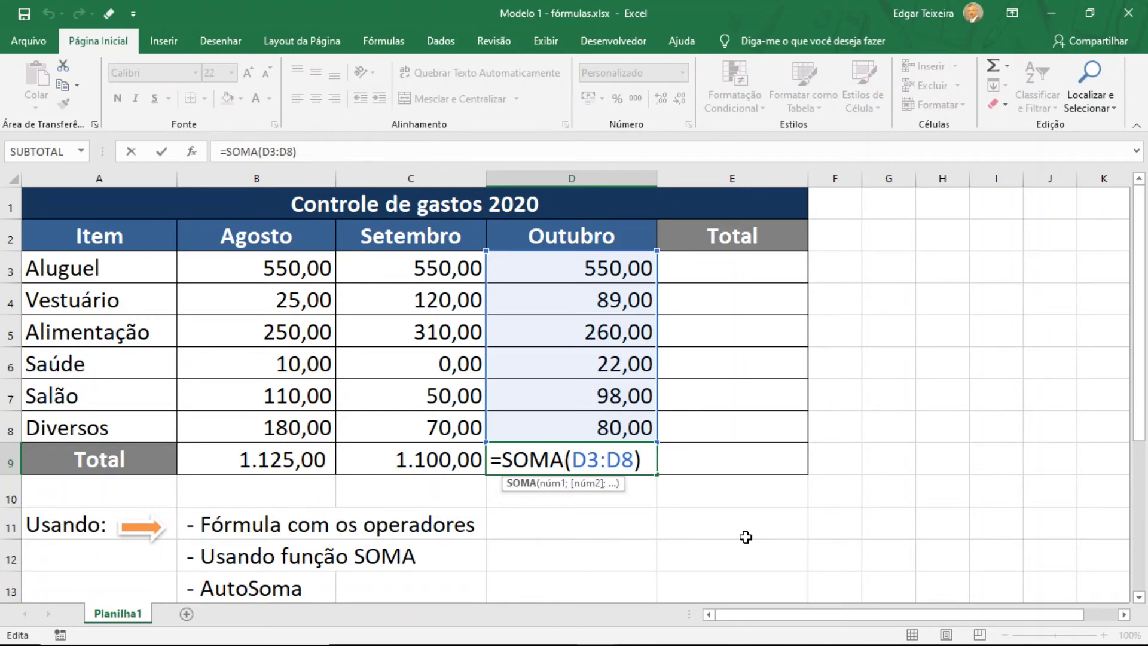
key("Return")
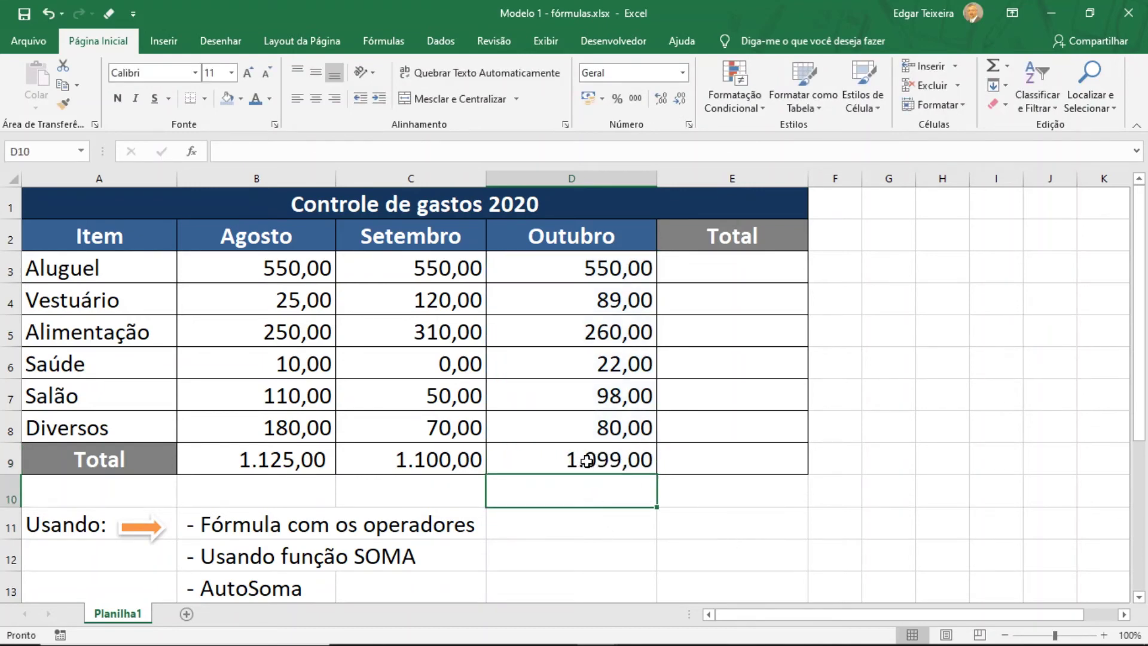
left_click(584, 456)
key("Delete")
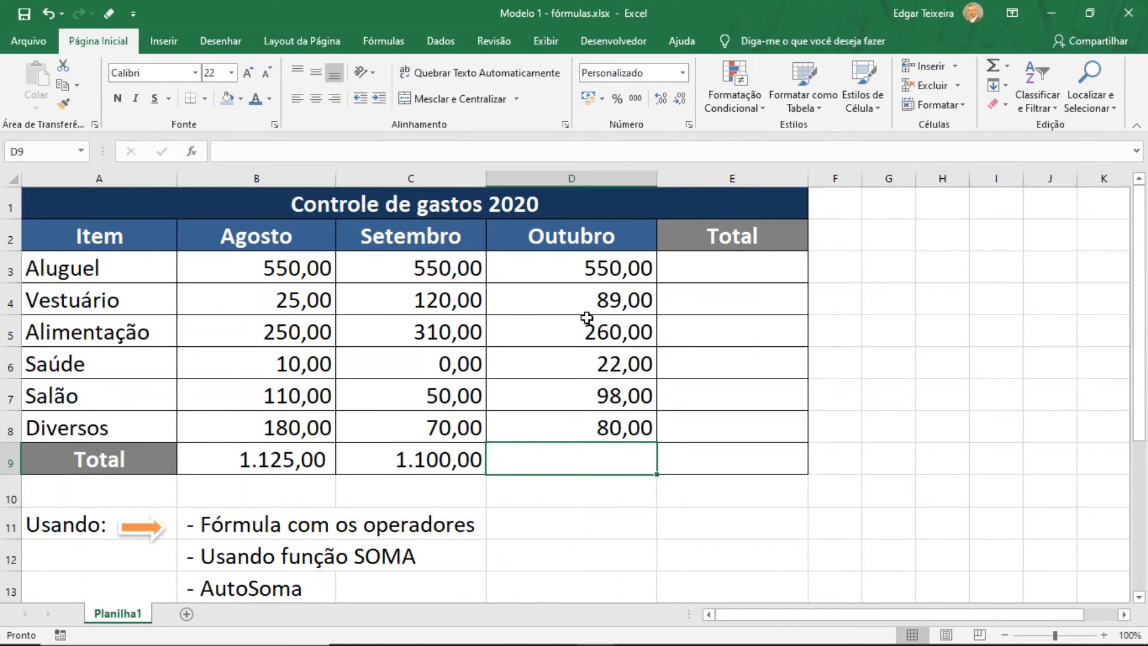
Recreate the October total in D9 with AutoSoma over D3:D9
left_click(572, 265)
left_click_drag(572, 265, 569, 459)
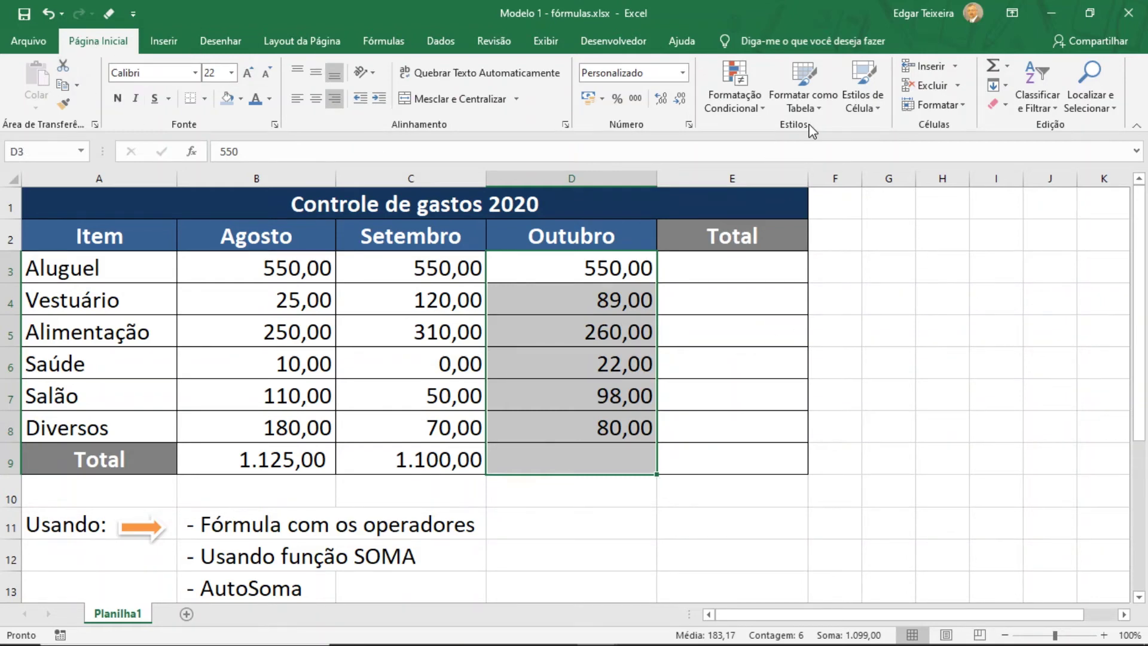
left_click(993, 69)
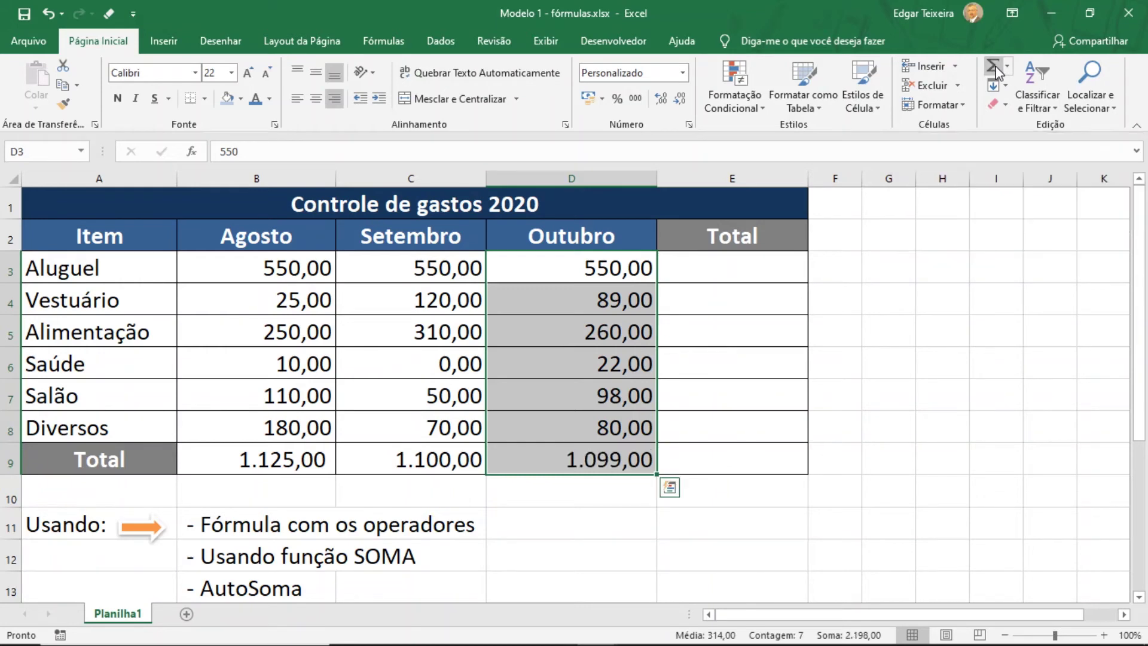
left_click(946, 361)
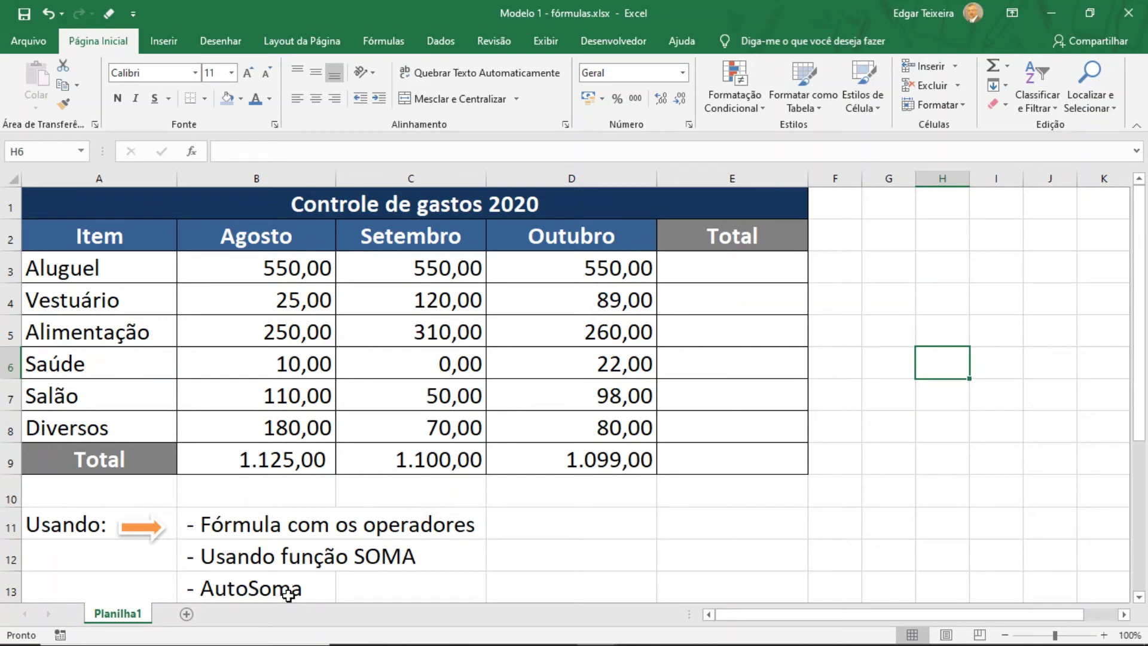
Total the Aluguel row in E3 with the SOMA function over the range B3:D3
left_click(710, 279)
left_click_drag(225, 261, 672, 272)
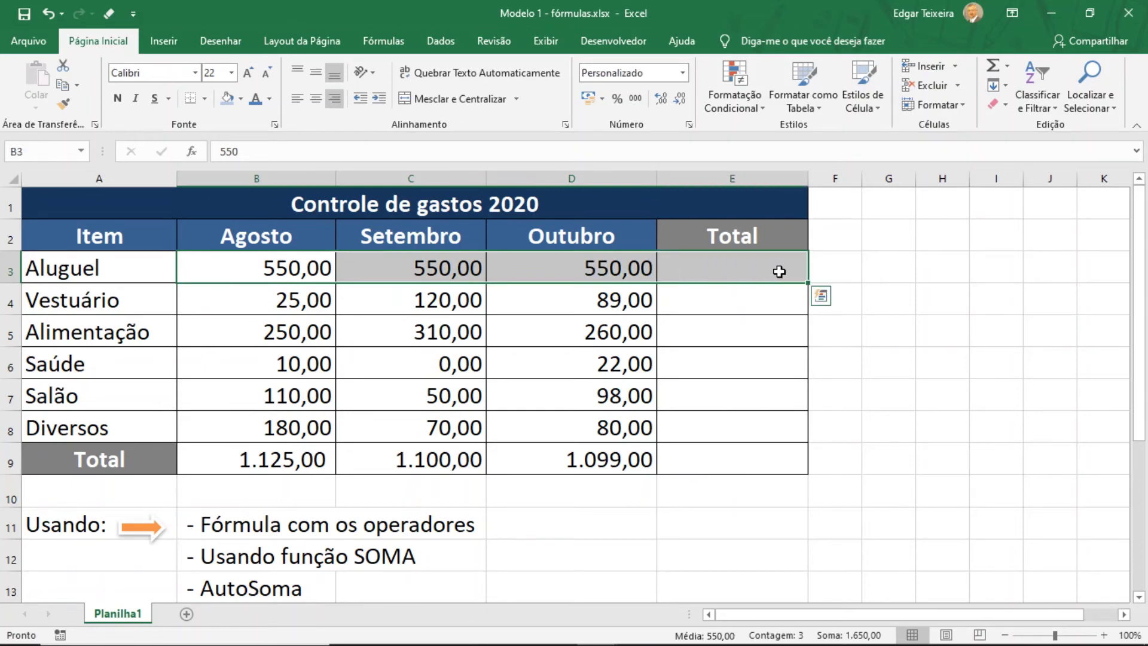
left_click(747, 279)
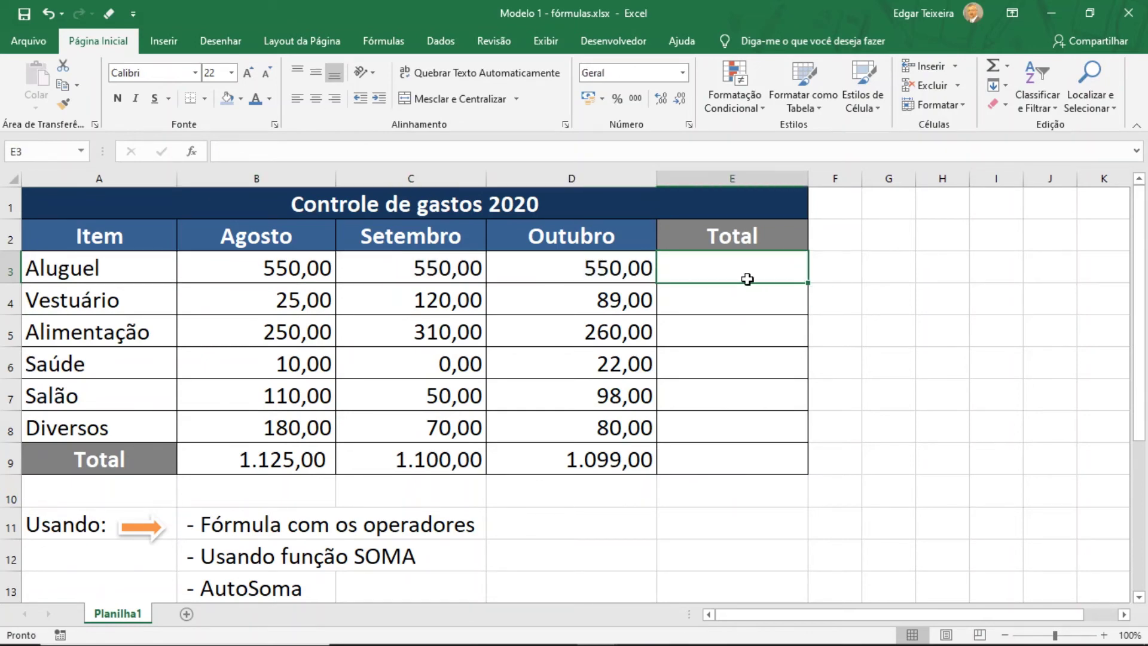
type("=")
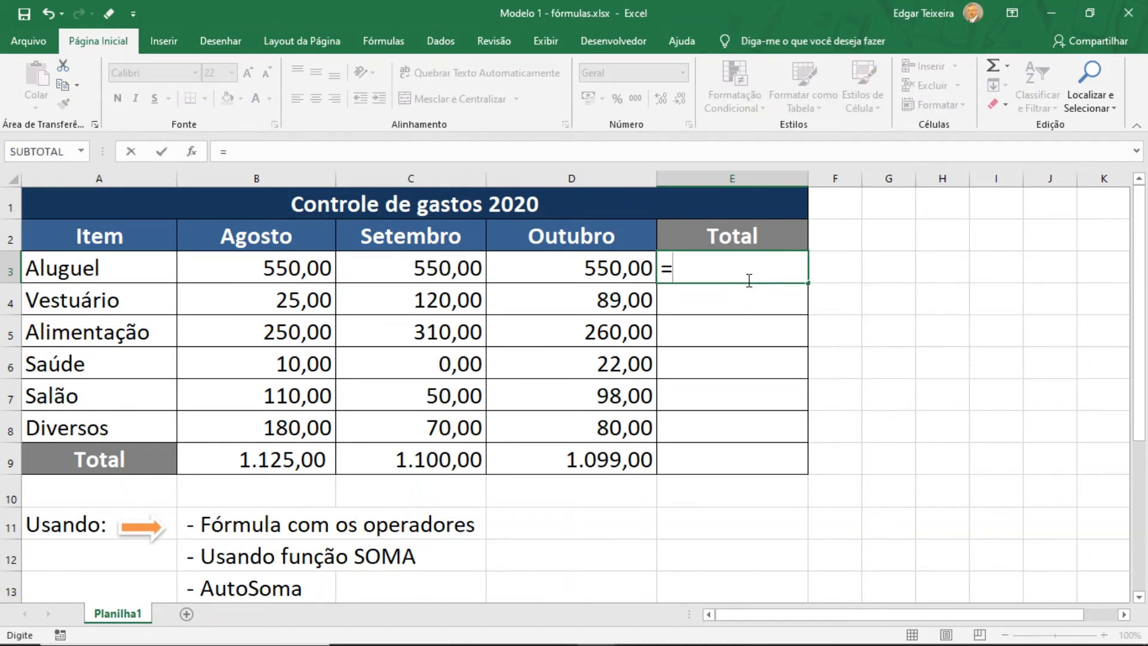
type("soma")
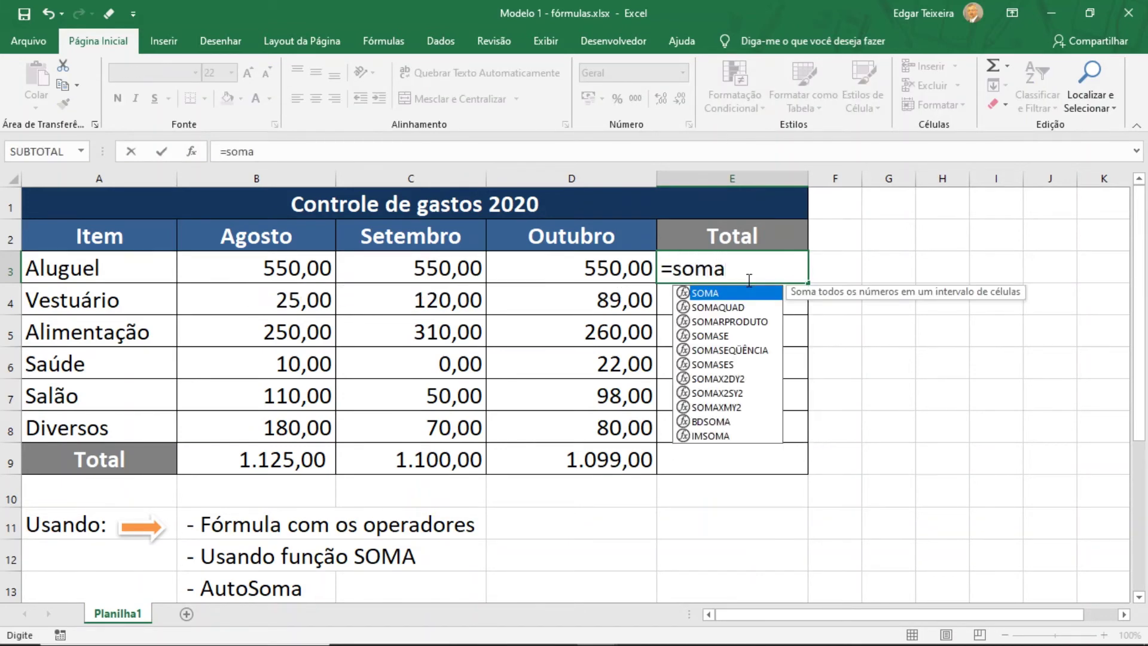
key("Tab")
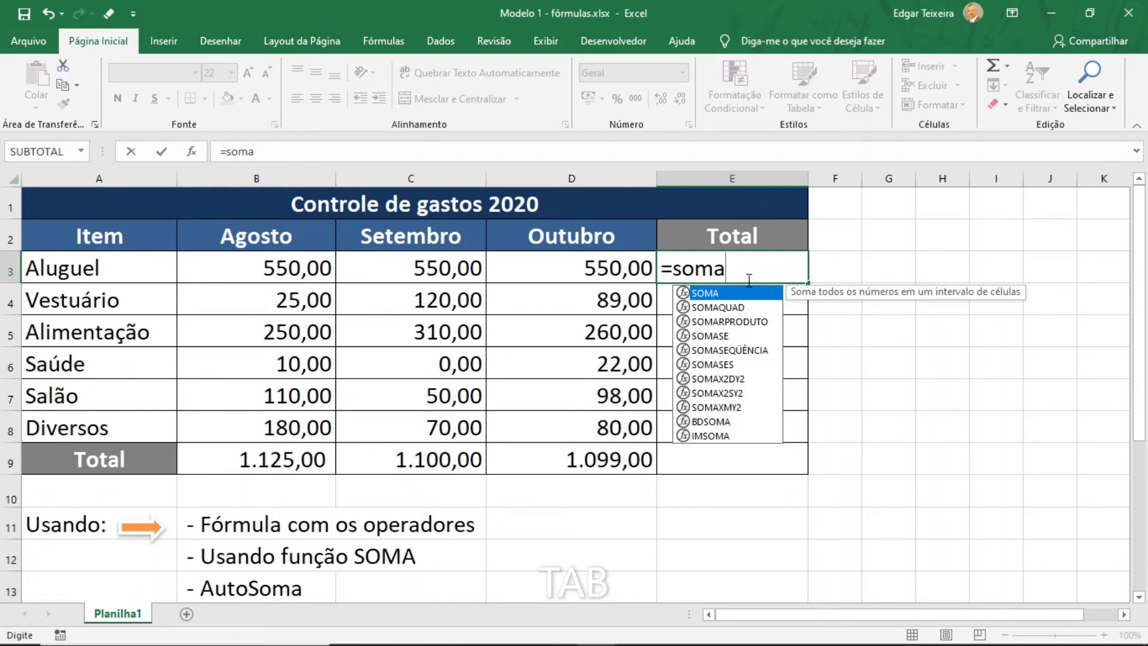
key("Tab")
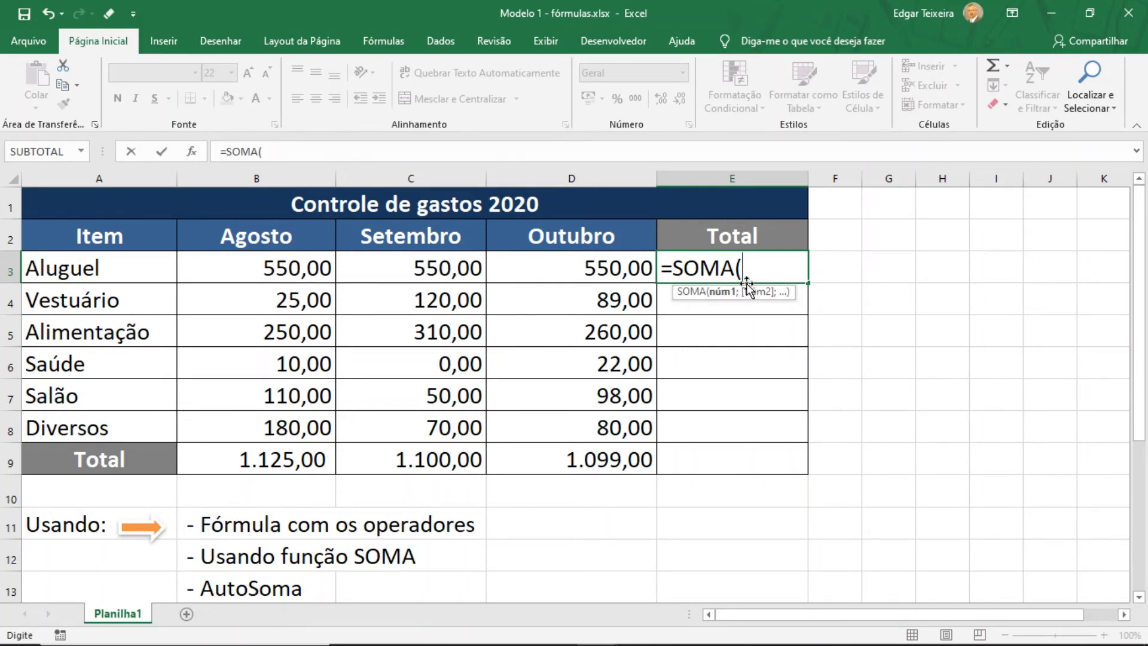
left_click(286, 268)
left_click_drag(286, 269, 514, 270)
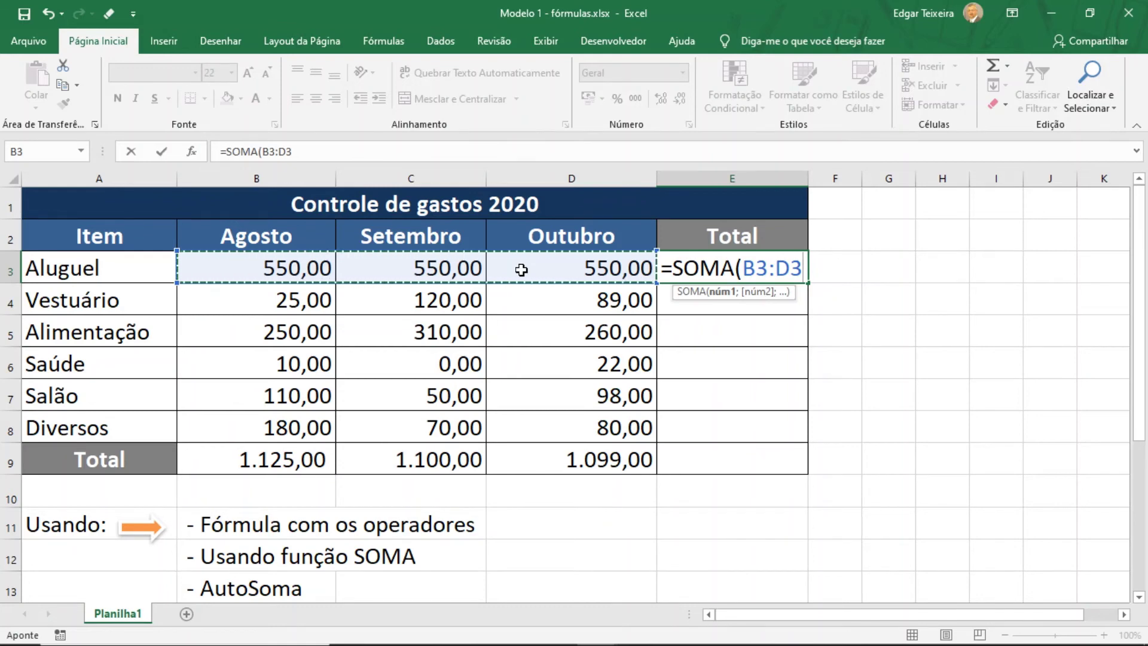
type(")")
key("Return")
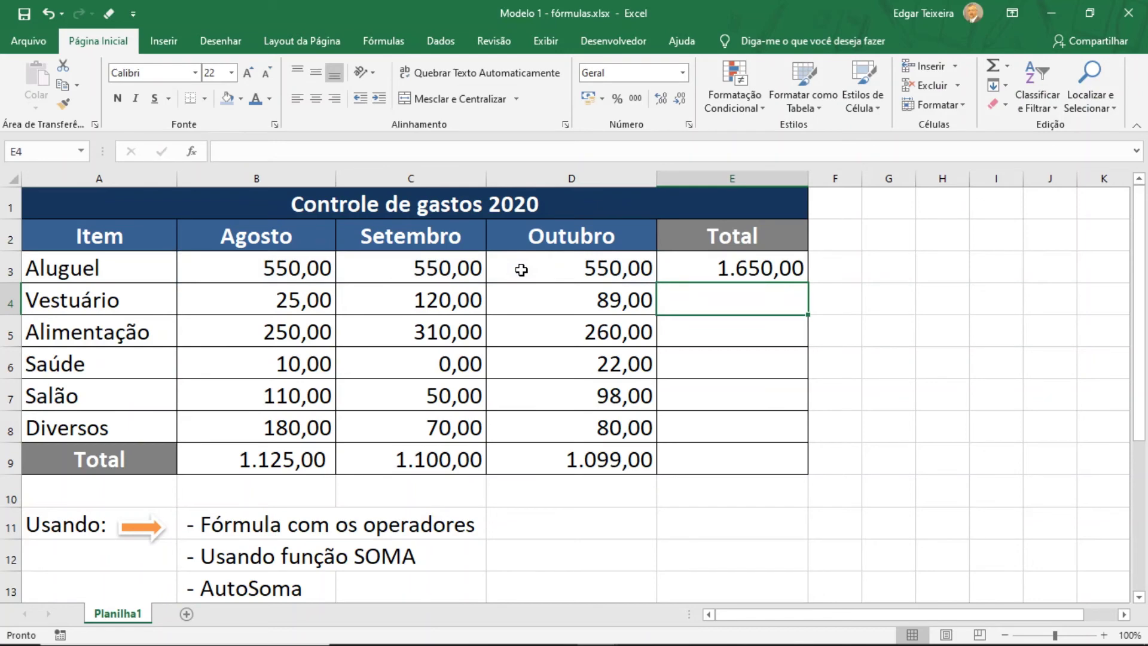
Total the Vestuário row in E4 with the SOMA function over B4:D4
type("=")
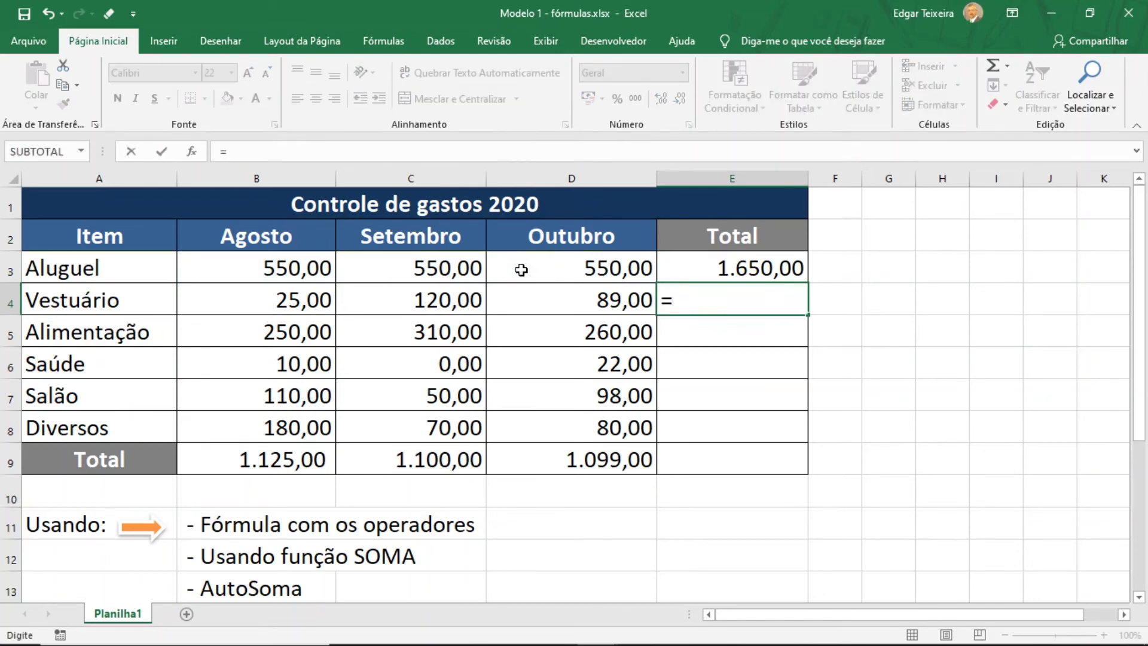
type("soma")
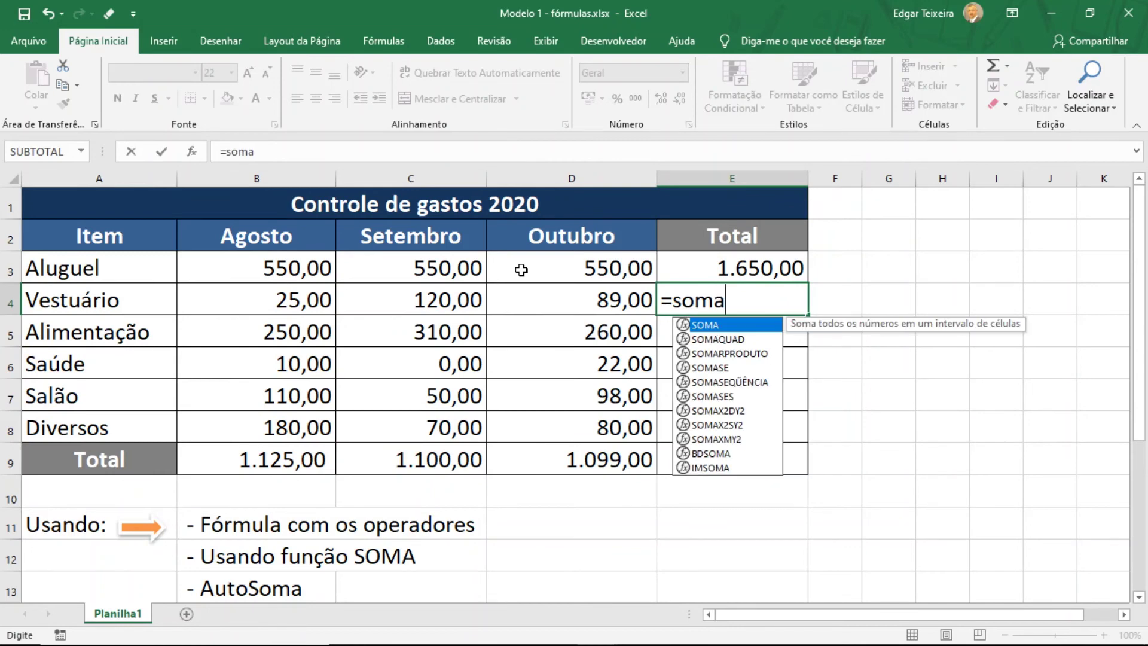
key("Tab")
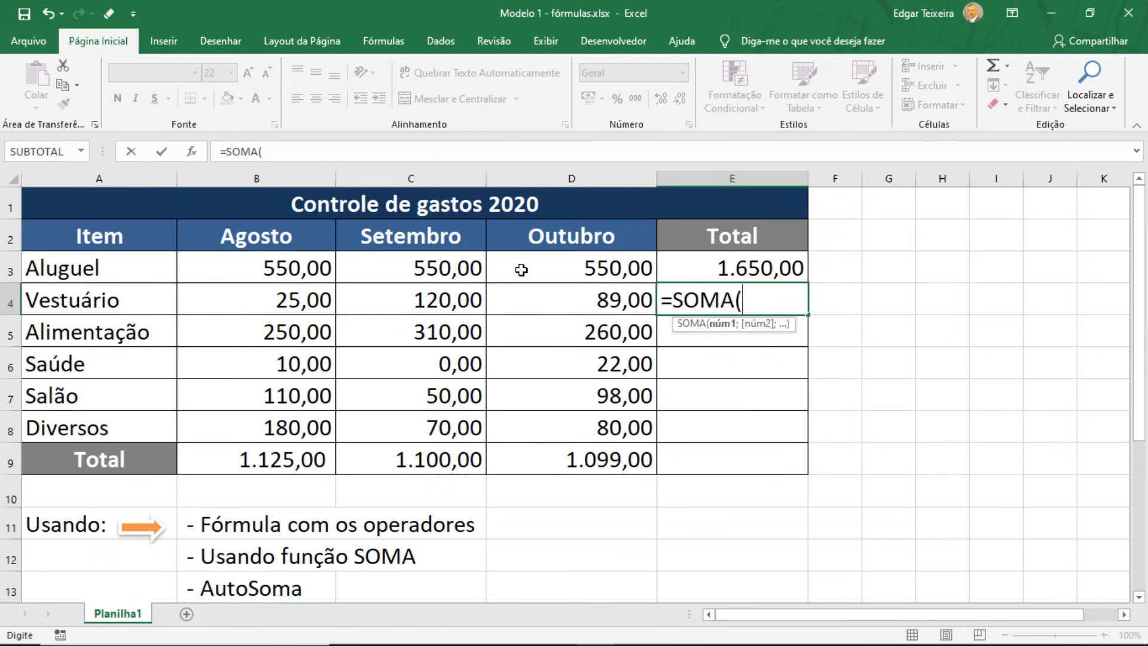
left_click_drag(255, 292, 472, 299)
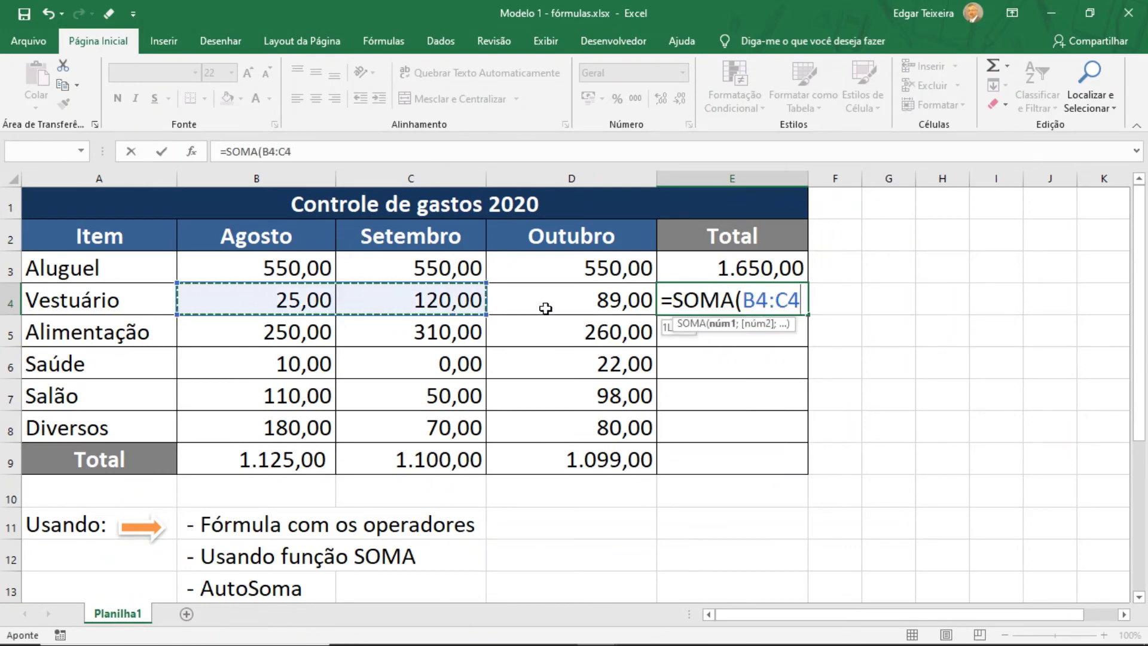
left_click_drag(545, 308, 602, 305)
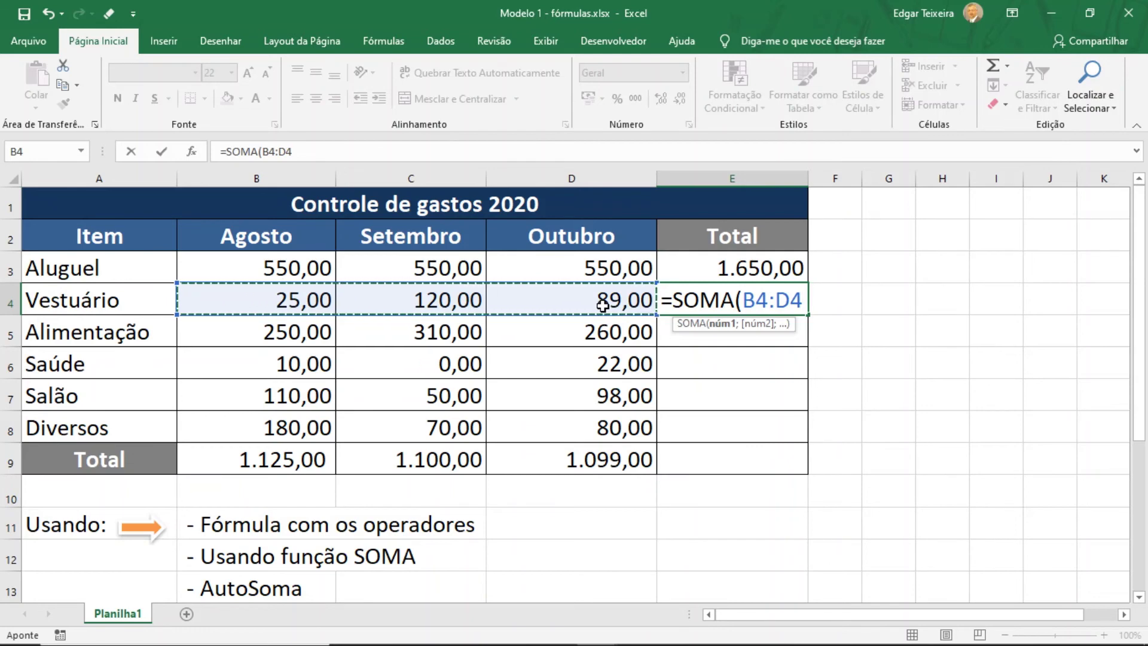
type(")")
key("Return")
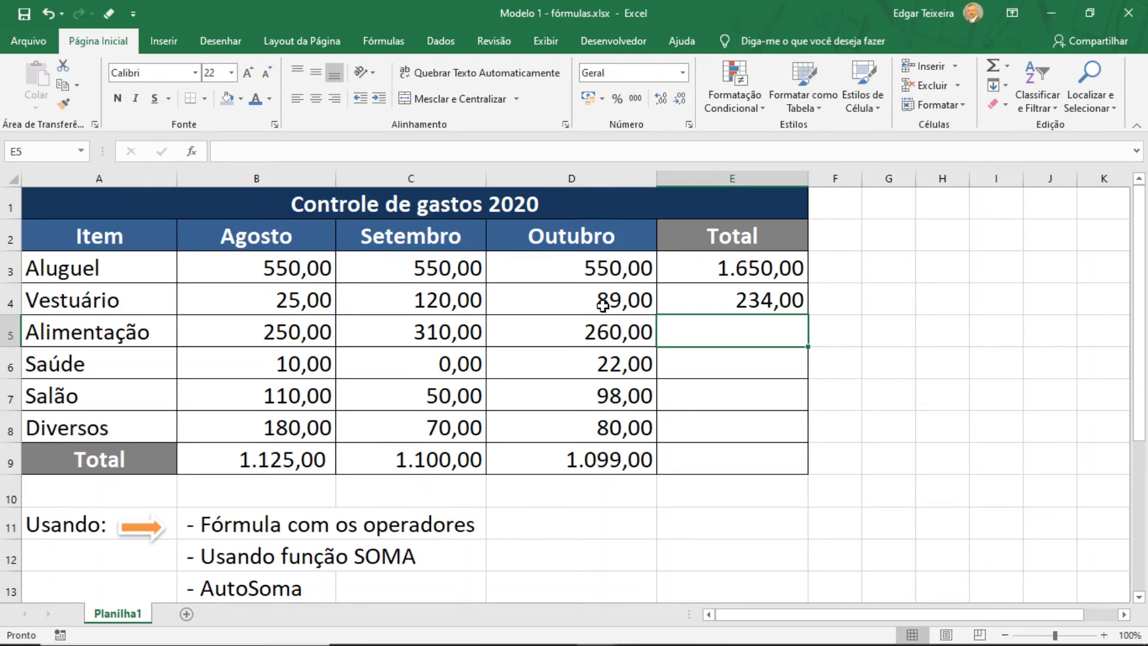
Enter =SOMA(B5:D5) in E5 to total the Alimentação expenses
type("=soma")
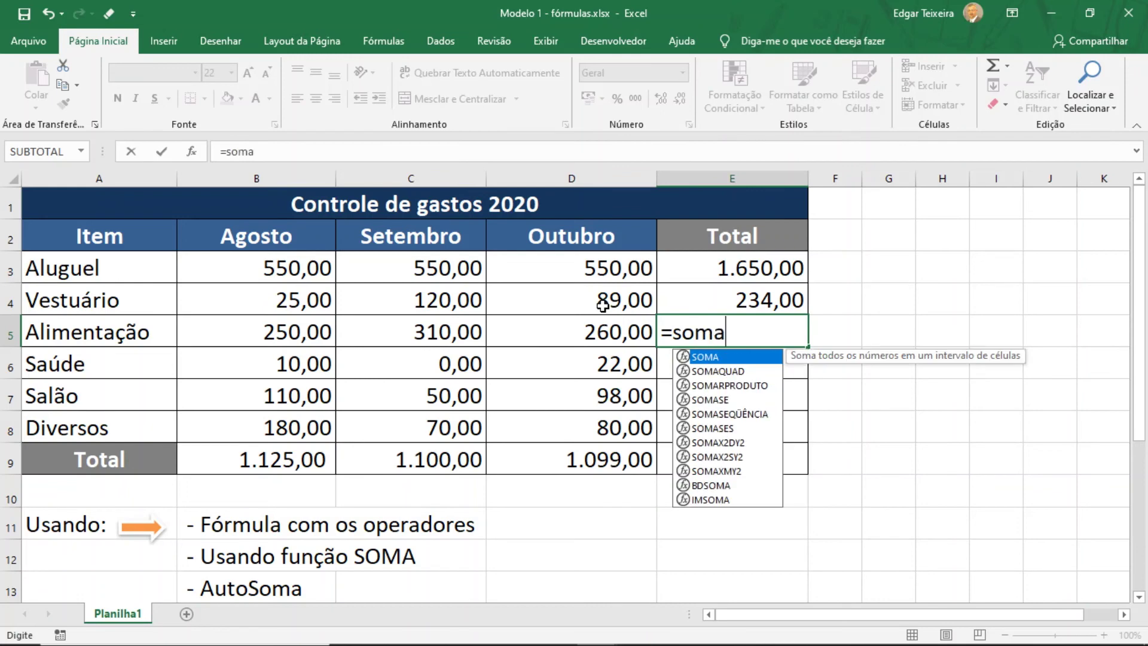
key("Tab")
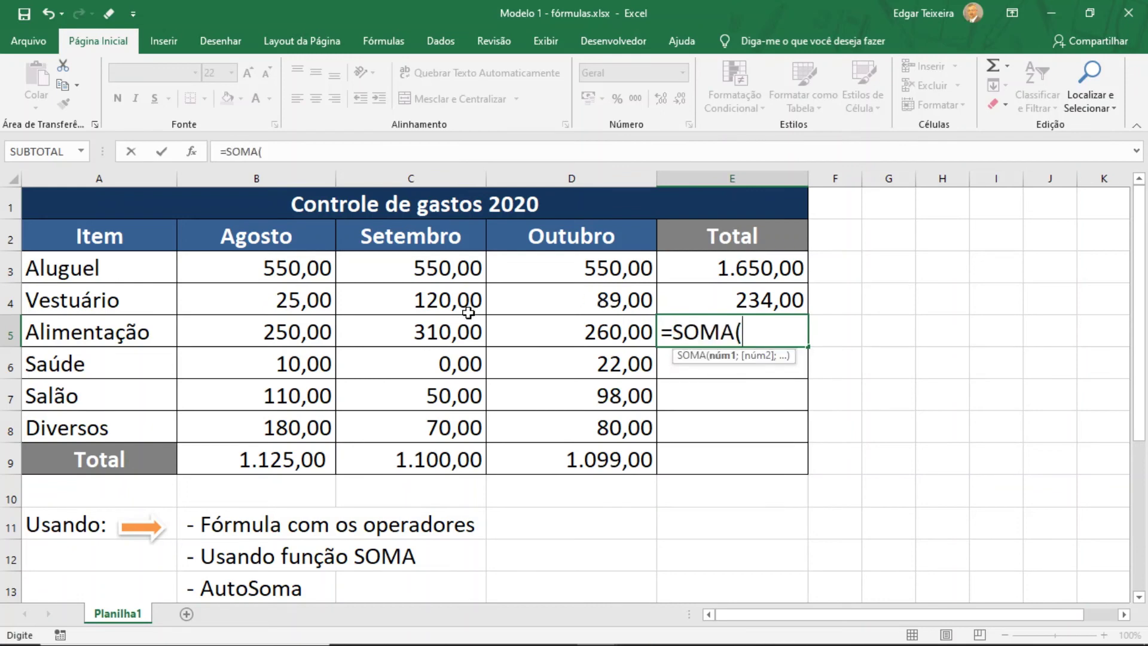
left_click_drag(308, 330, 549, 332)
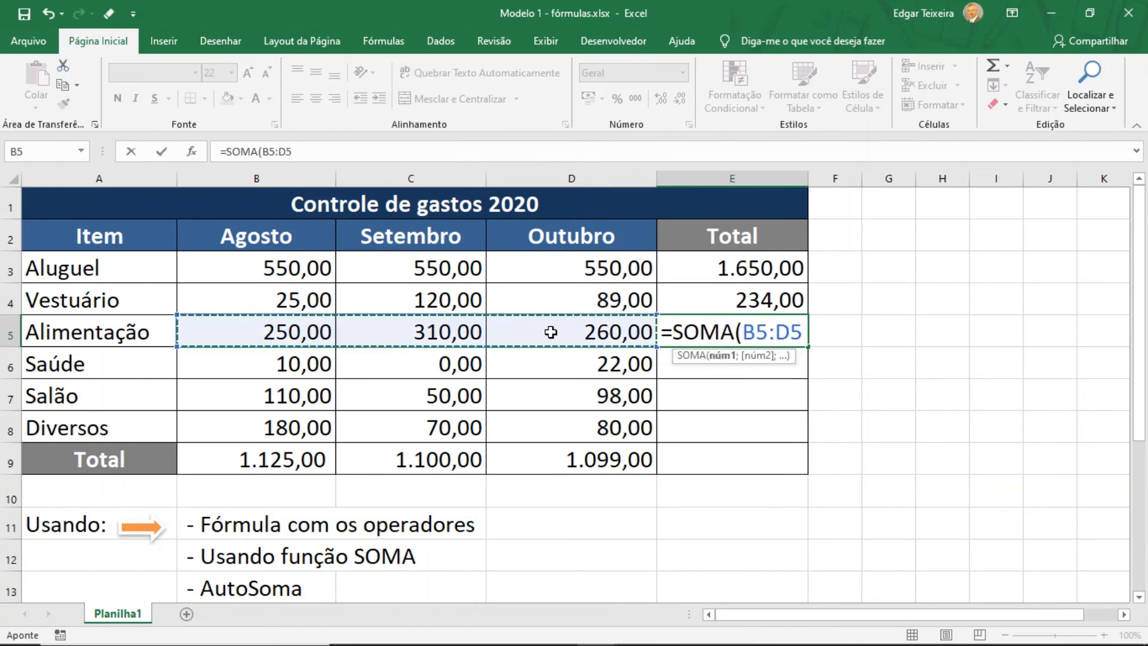
type(")")
key("Return")
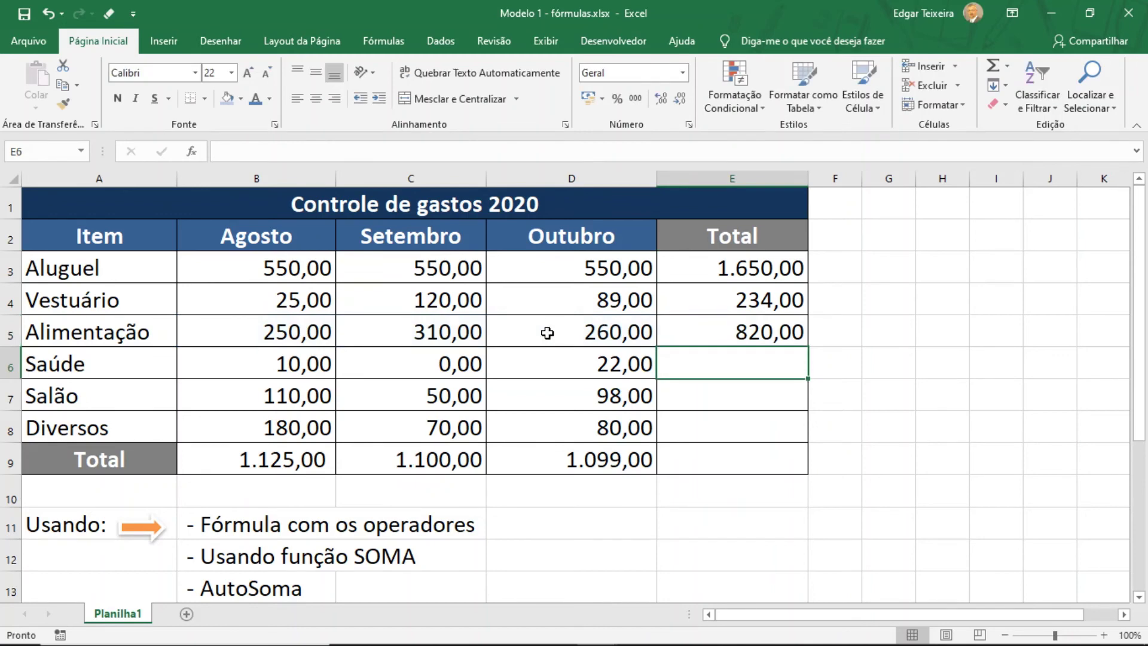
Enter =SOMA(B6:D6) in E6 to total the Saúde expenses
type("=soma")
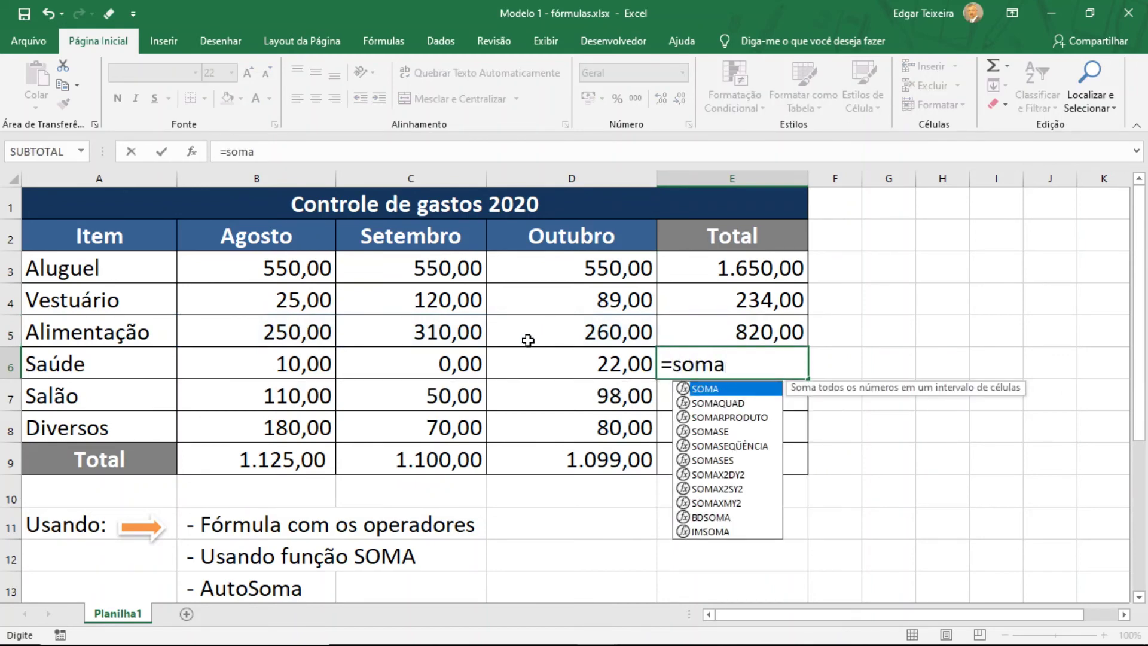
key("Tab")
left_click(326, 365)
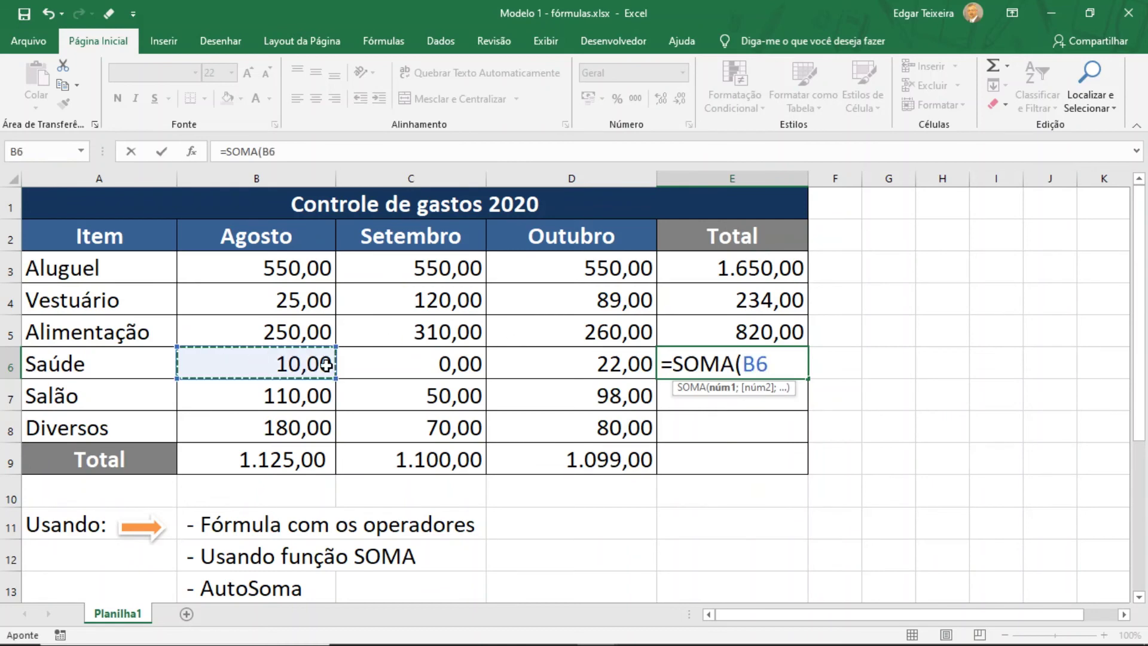
left_click_drag(326, 365, 558, 367)
type(")")
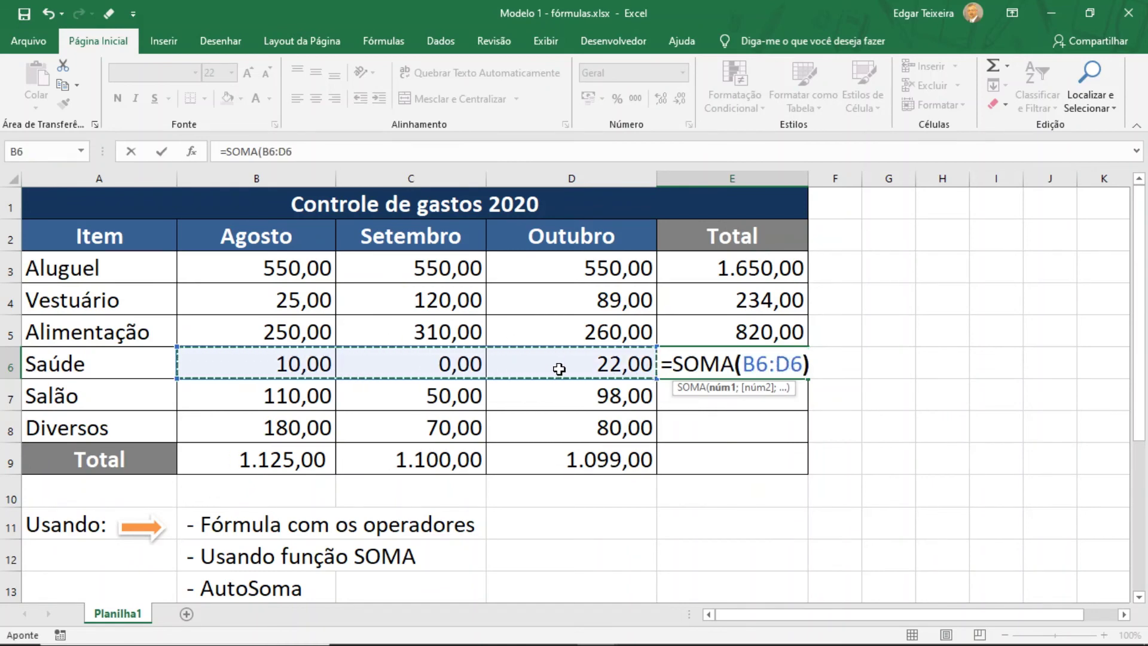
key("Return")
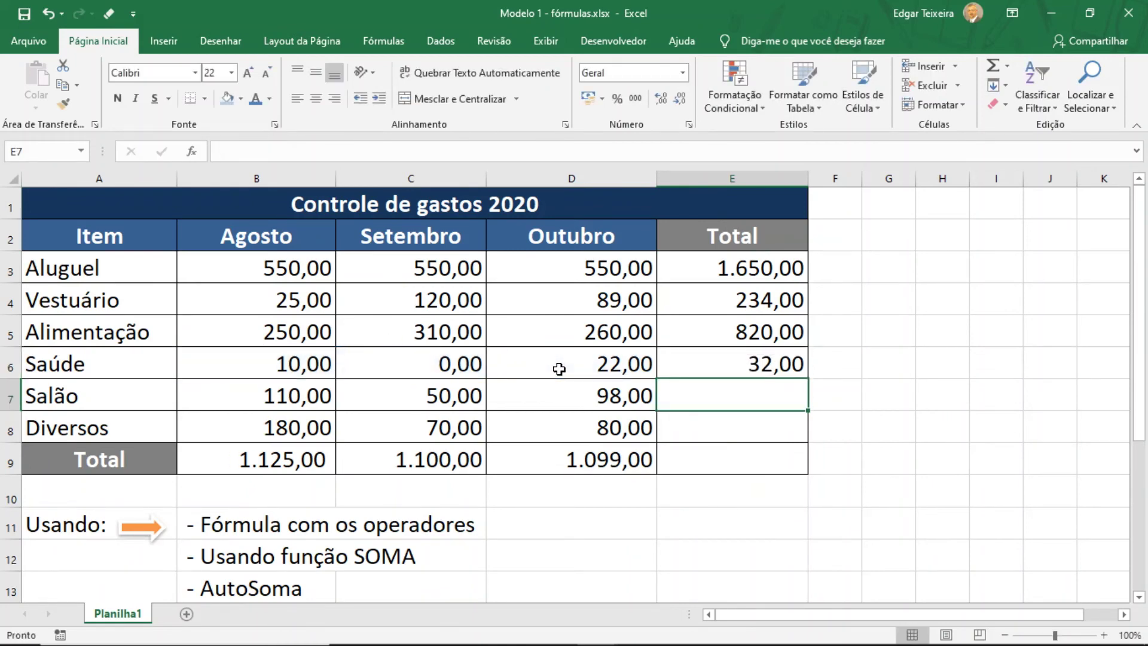
Add the Salão total in E7 using the SOMA function over B7:D7
type("=som")
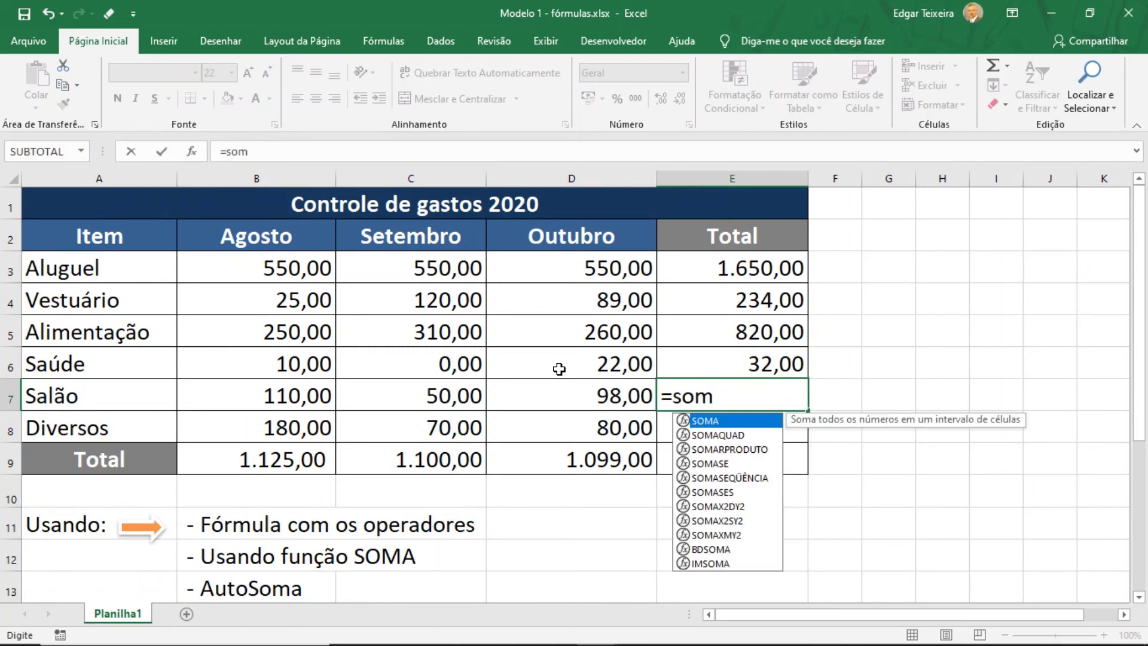
key("Tab")
left_click_drag(286, 399, 555, 398)
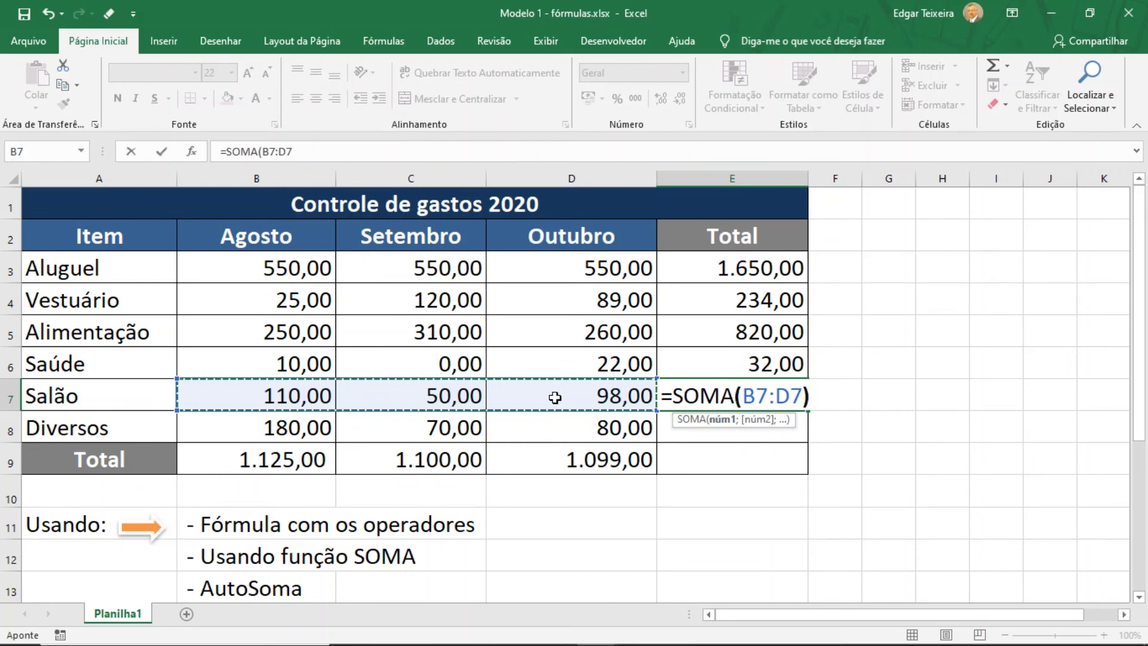
key("ctrl+Return")
key("Return")
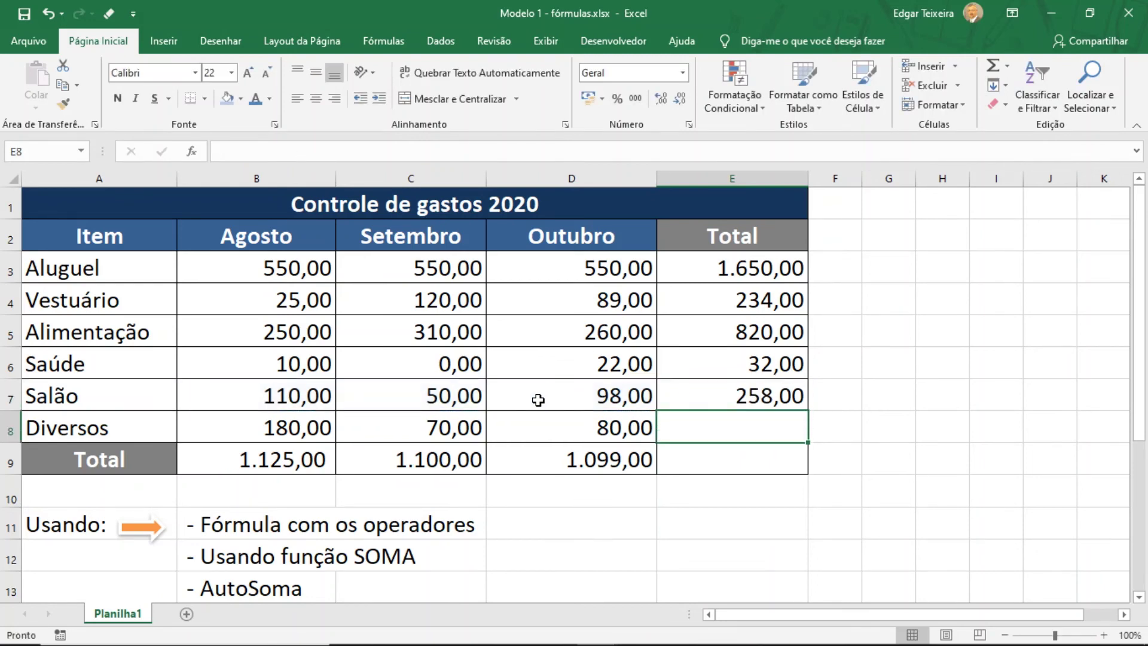
Add the Diversos total in E8 using the SOMA function over B8:D8
type("=soma")
key("Tab")
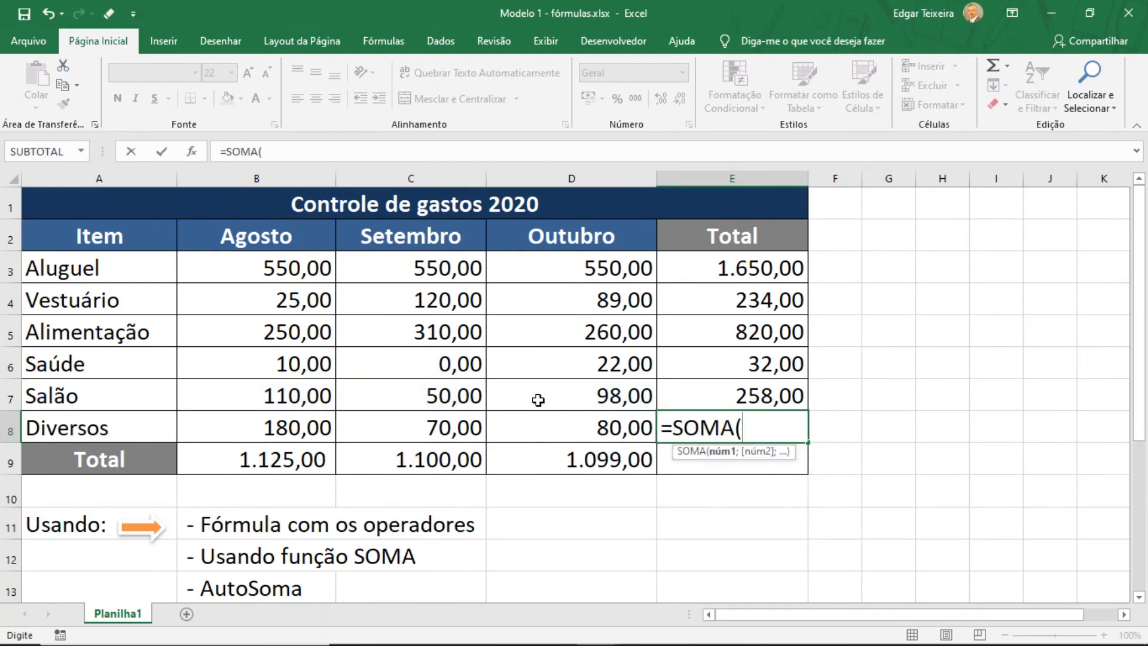
left_click_drag(293, 426, 564, 437)
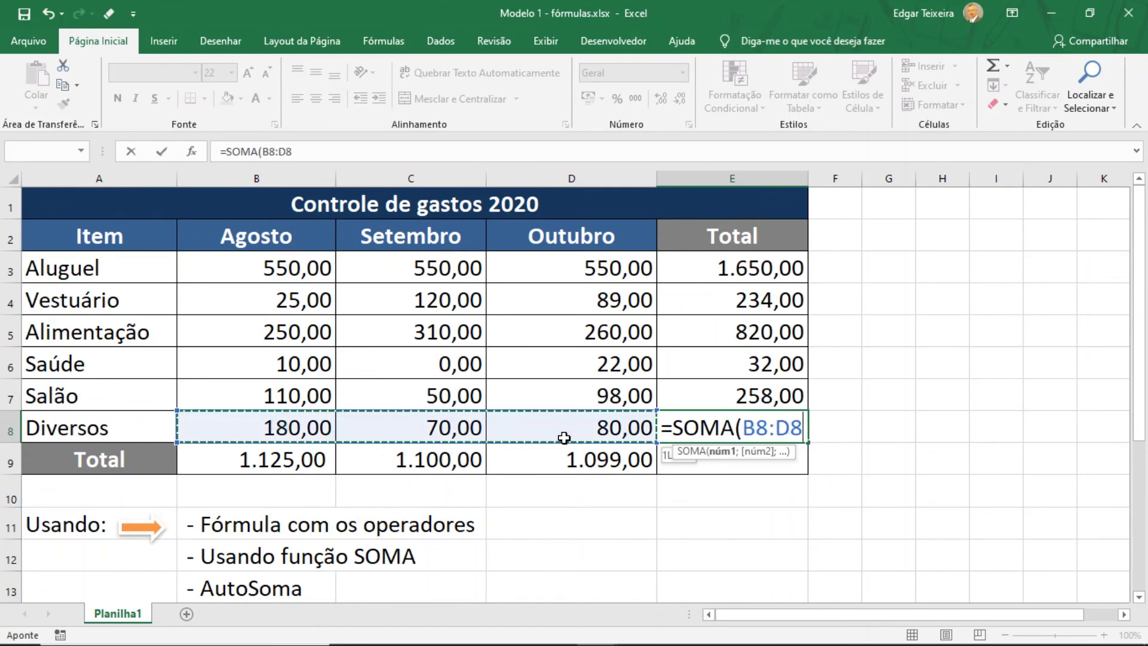
type(")")
key("Return")
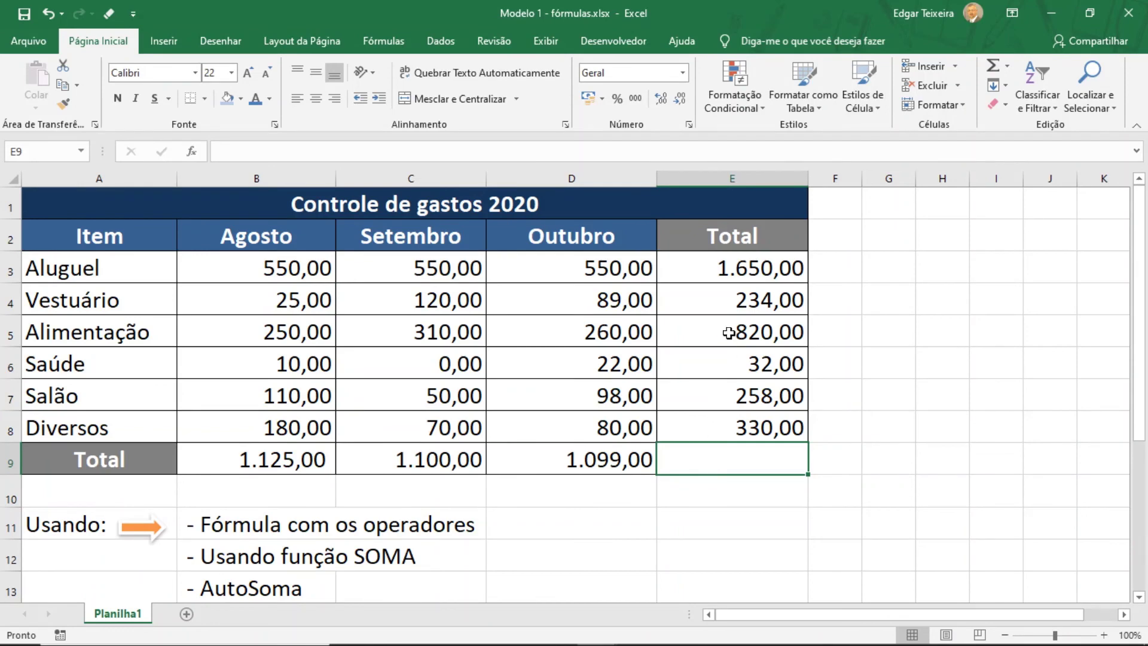
Calculate the grand total in E9 by applying AutoSoma to the range E3:E9
left_click_drag(700, 263, 704, 455)
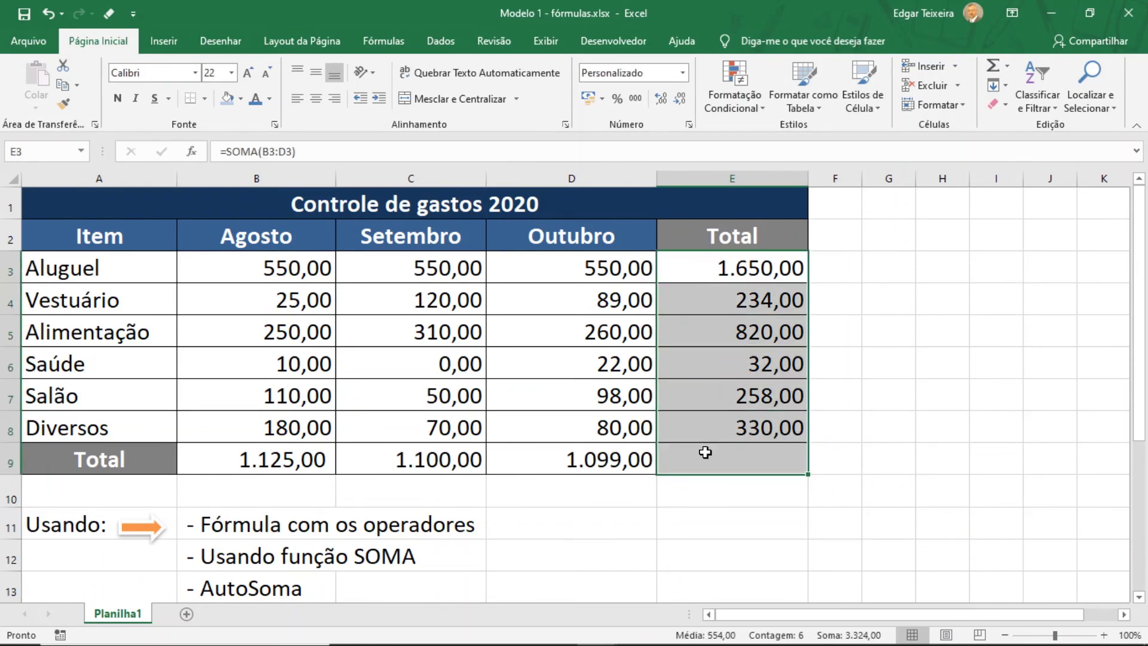
left_click(991, 64)
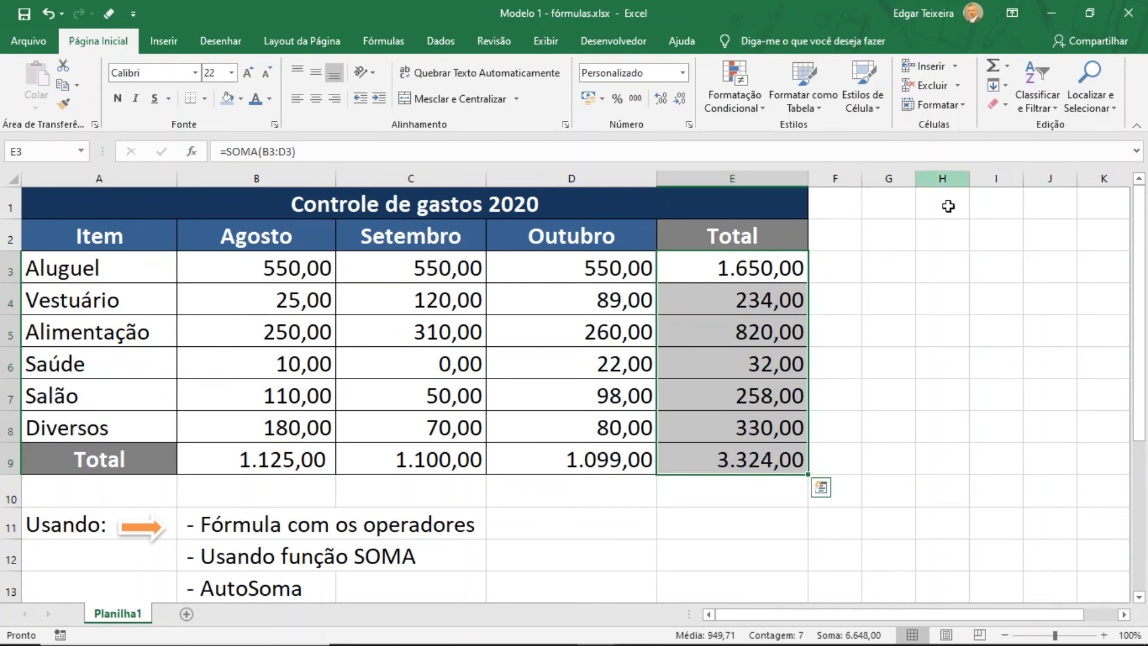
left_click(935, 274)
Make the item totals in E3:E9 and the monthly totals in B9:D9 bold
left_click_drag(744, 263, 743, 452)
left_click(117, 98)
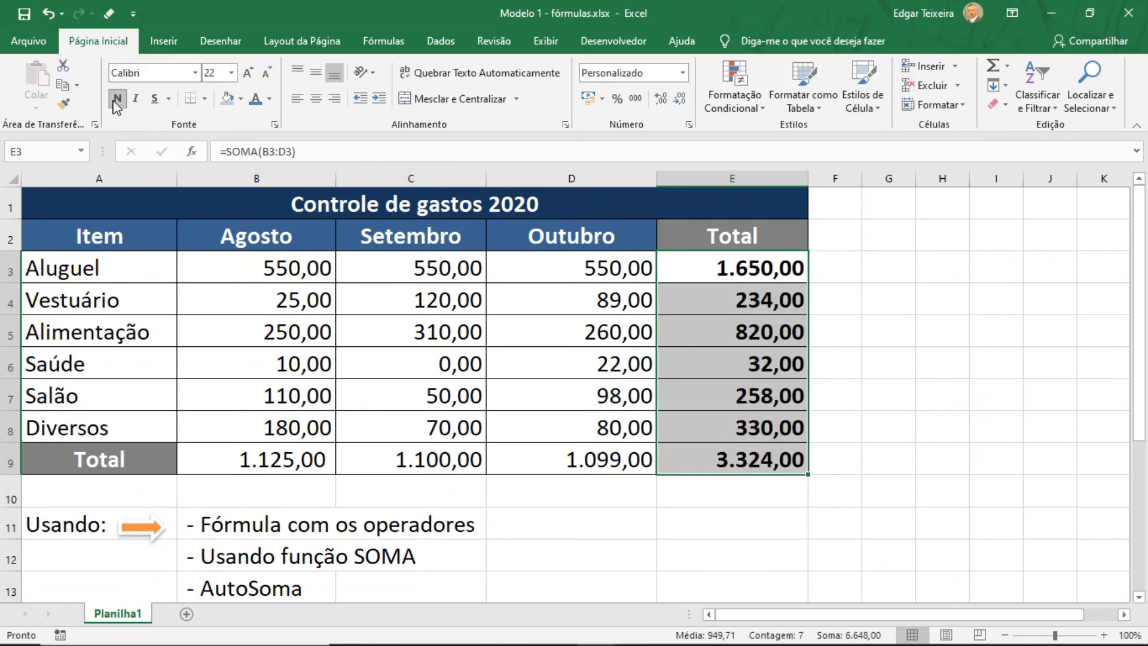
left_click_drag(224, 462, 583, 461)
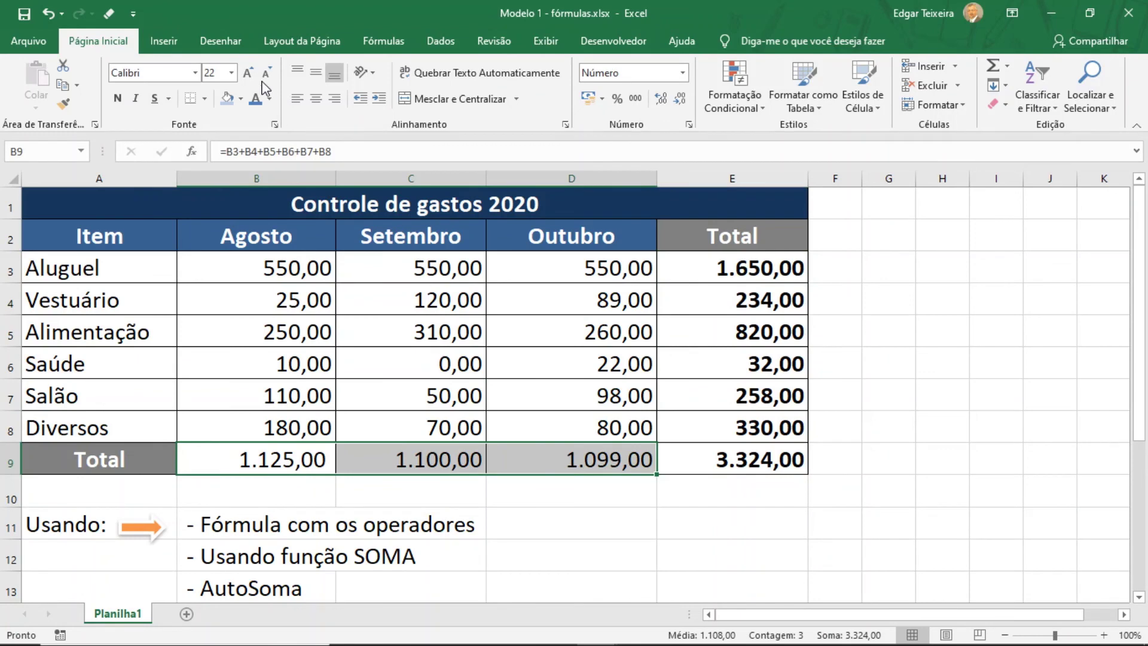
left_click(117, 99)
Apply the R$ accounting number format to the totals in E3:E9 and B9:D9
left_click_drag(798, 264, 731, 456)
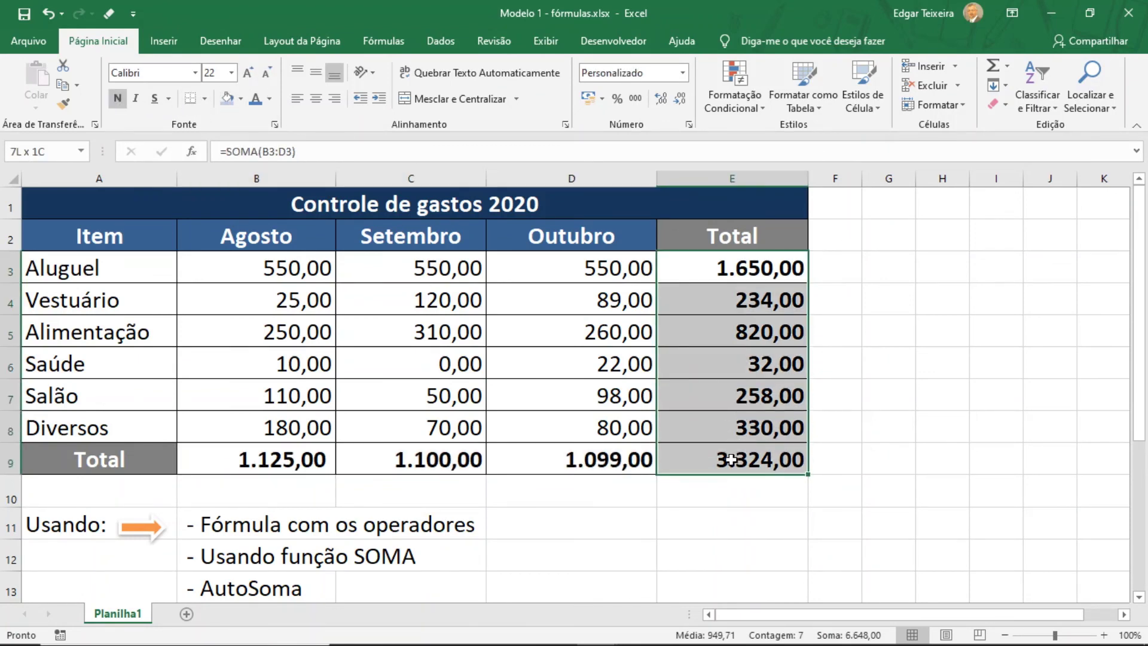
left_click(589, 98)
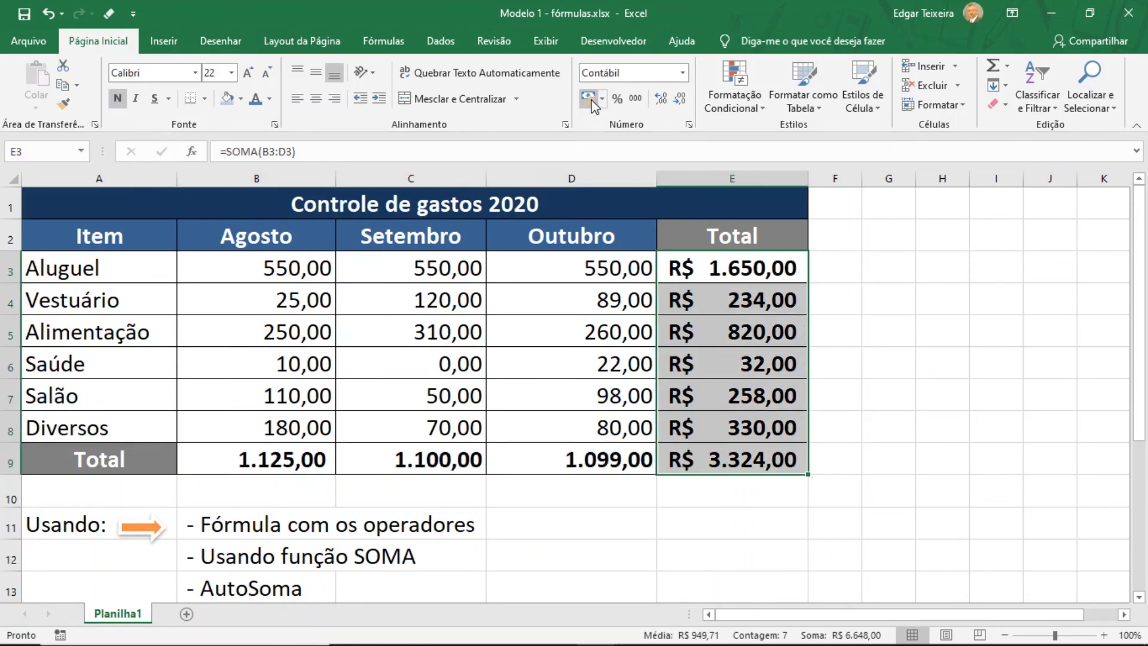
left_click_drag(297, 461, 540, 474)
left_click(590, 101)
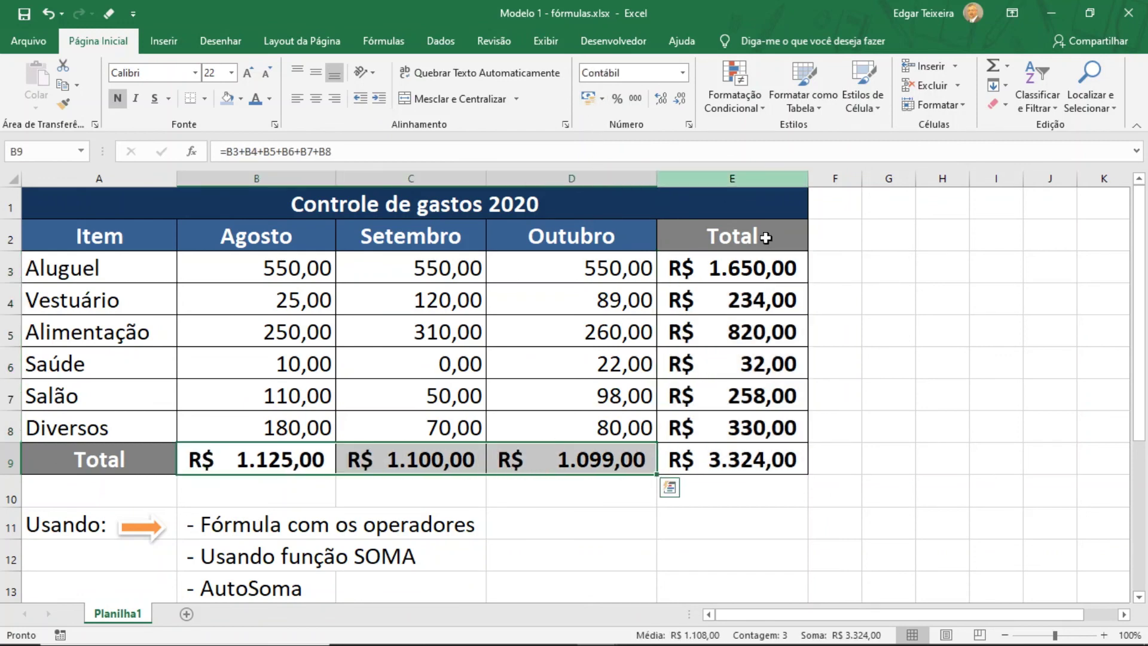
Change the August (Agosto) expense for Vestuário in B4 to 100
left_click(877, 358)
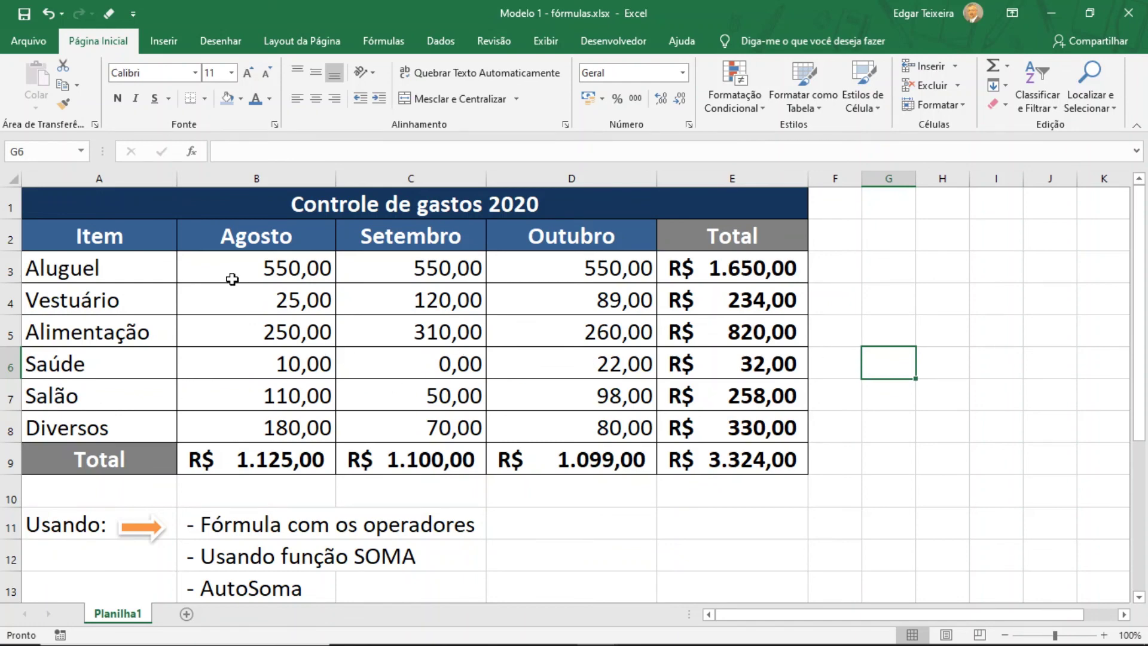
left_click(416, 374)
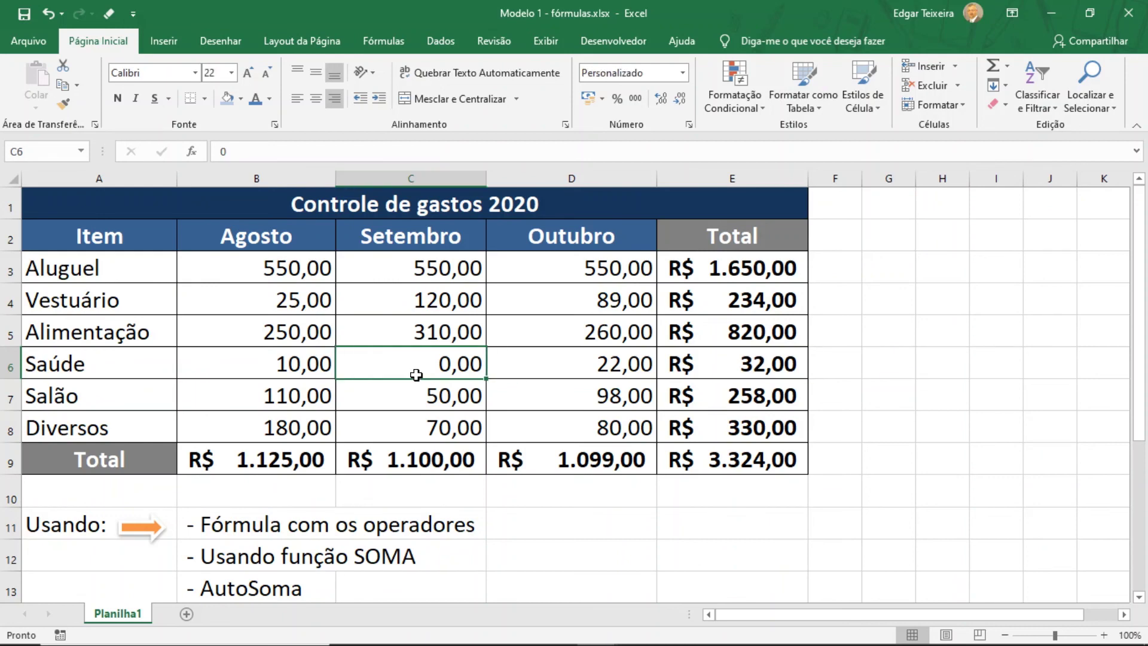
left_click(271, 301)
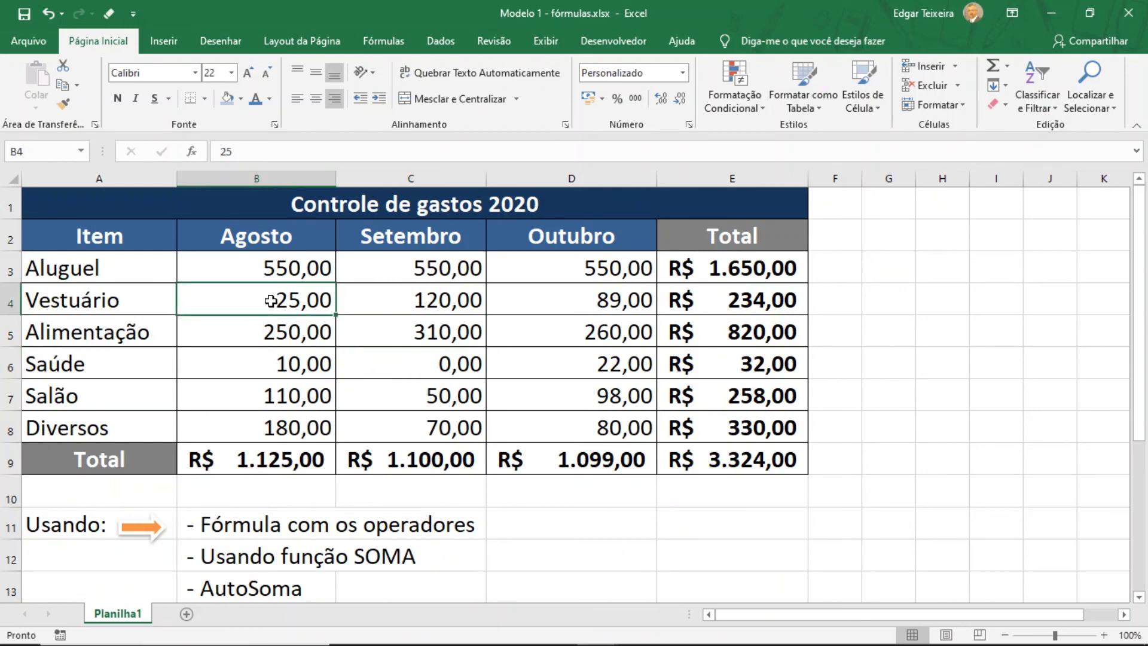
double_click(227, 300)
key("BackSpace")
key("BackSpace")
type("100")
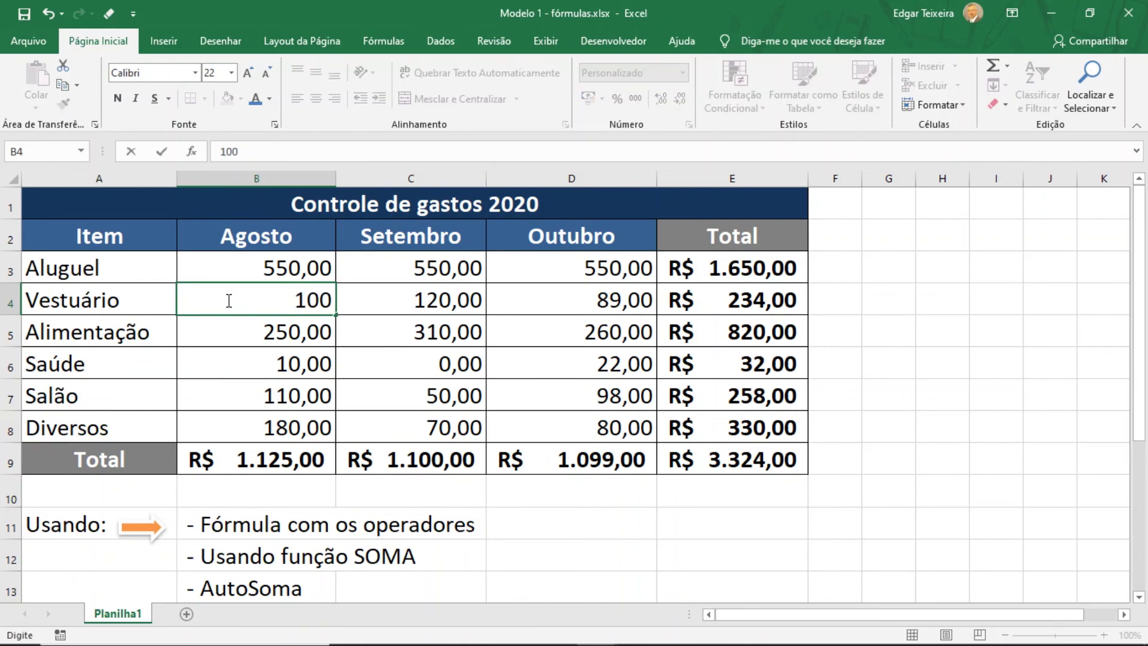
key("Return")
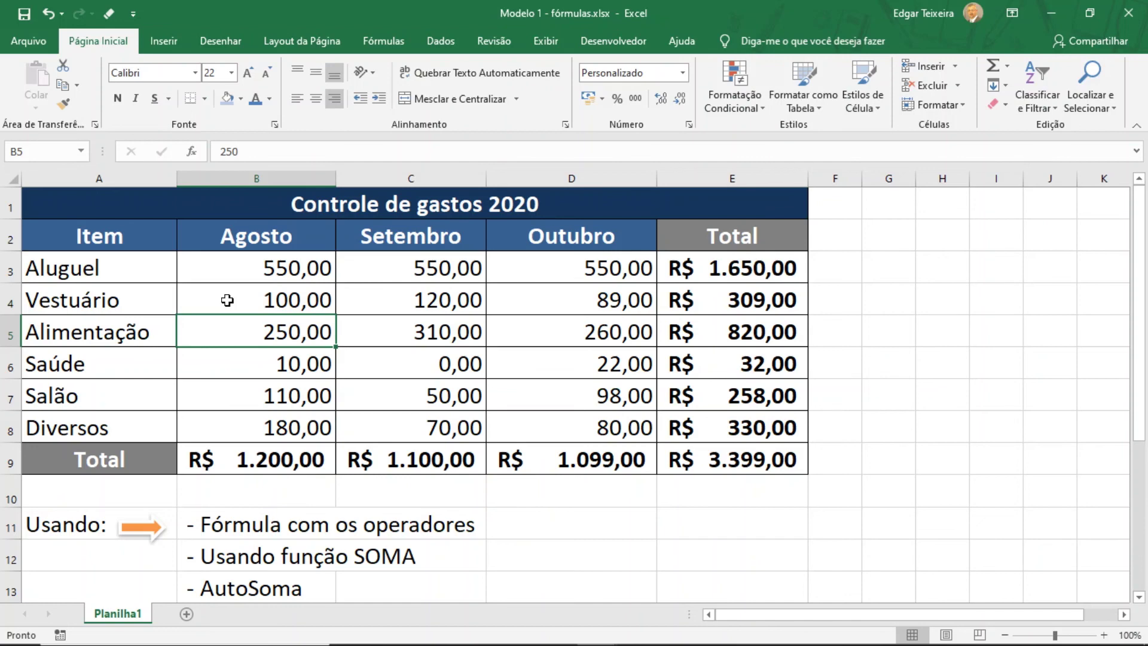
Set the September (Setembro) expense for Saúde in C6 to 250
left_click(417, 360)
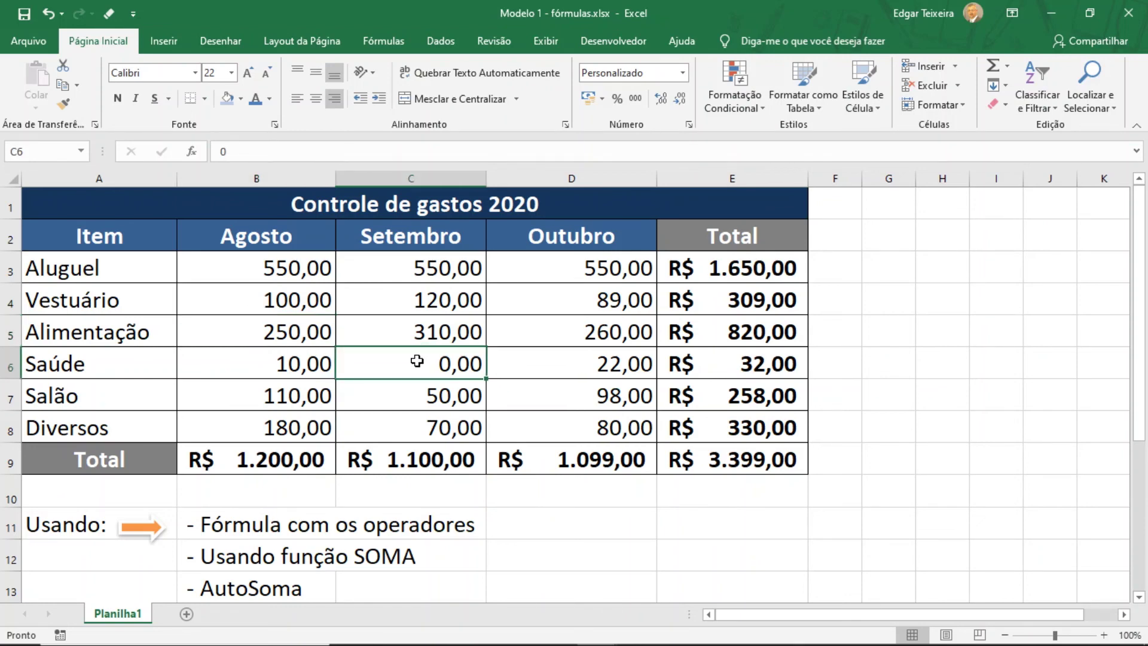
type("250")
key("Return")
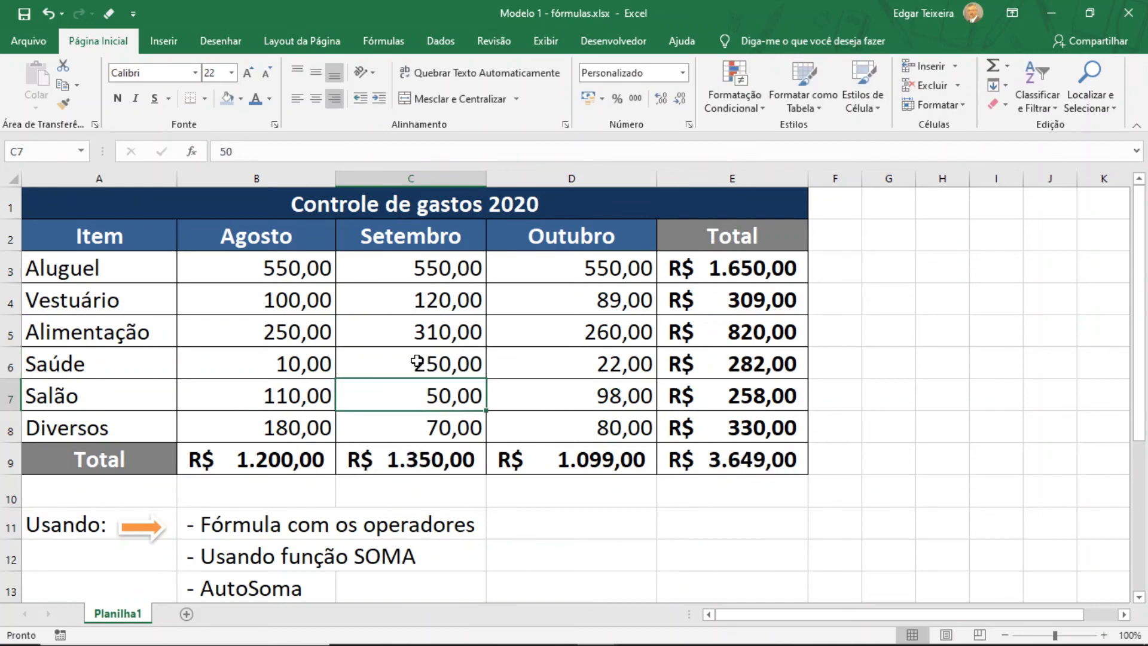